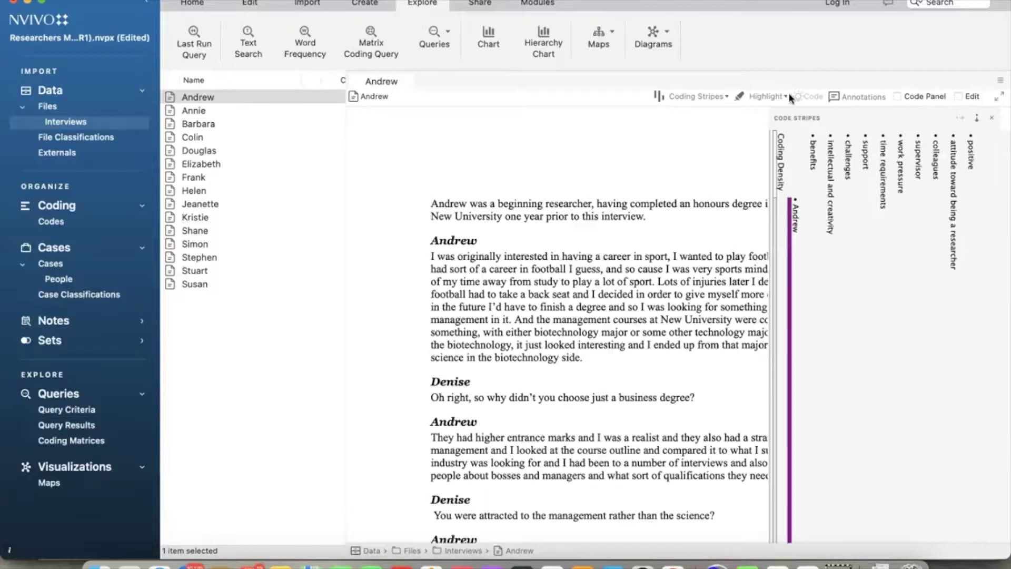
Step: Open the Coding Stripes display menu on Andrew's interview transcript
{"action": "left_click", "coordinate": [718, 98]}
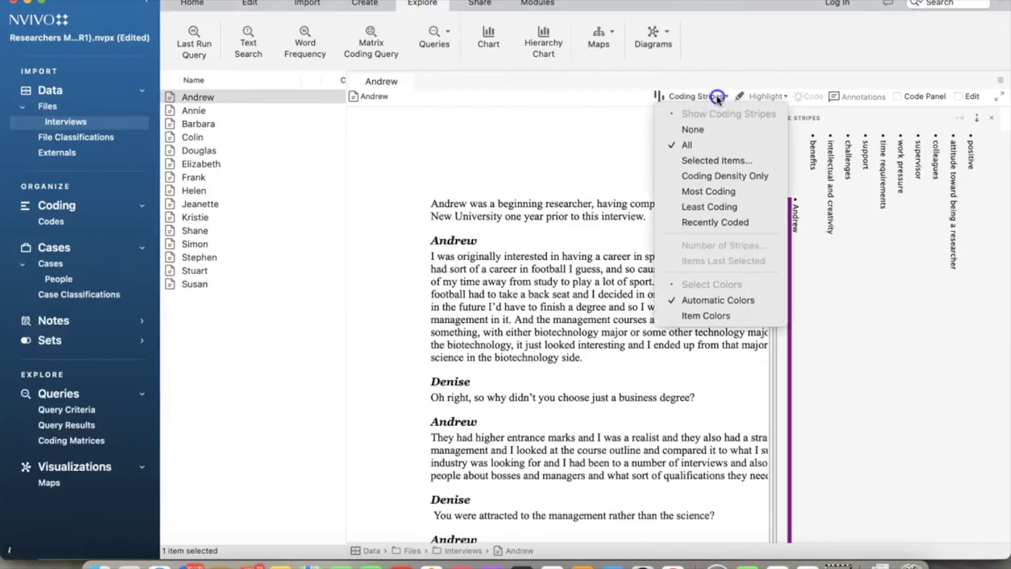
Step: Turn coding stripes to None, widen the Codes list to reveal its counts, then return to Interviews
{"action": "left_click", "coordinate": [712, 129]}
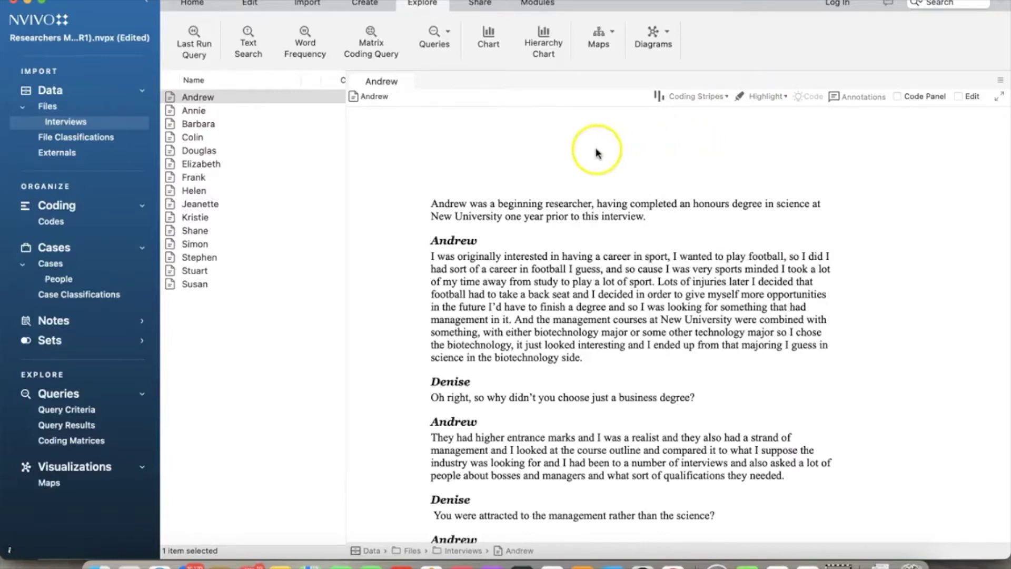
{"action": "left_click", "coordinate": [50, 221]}
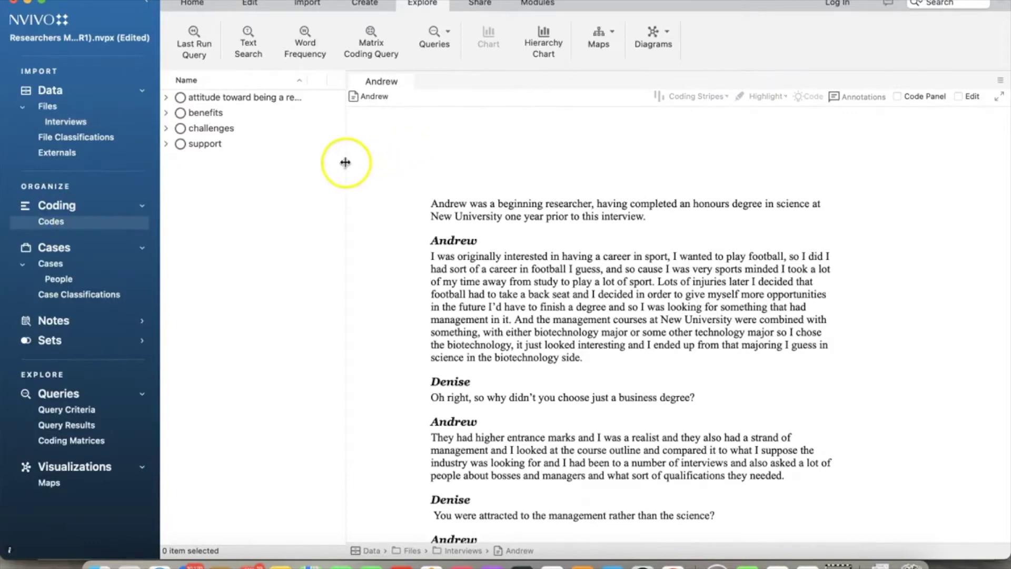
{"action": "left_click_drag", "start_coordinate": [346, 163], "coordinate": [423, 166]}
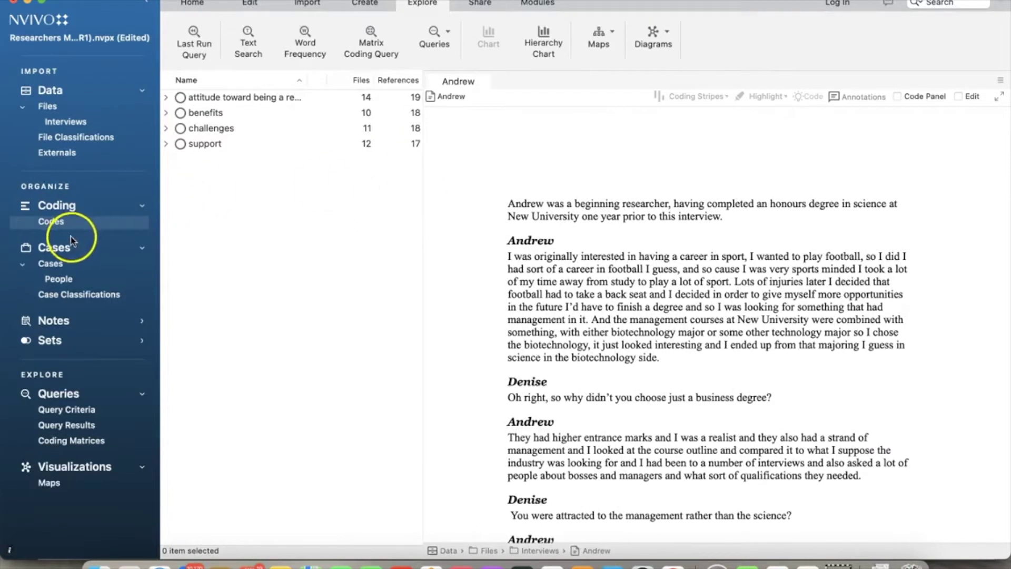
{"action": "left_click", "coordinate": [66, 121]}
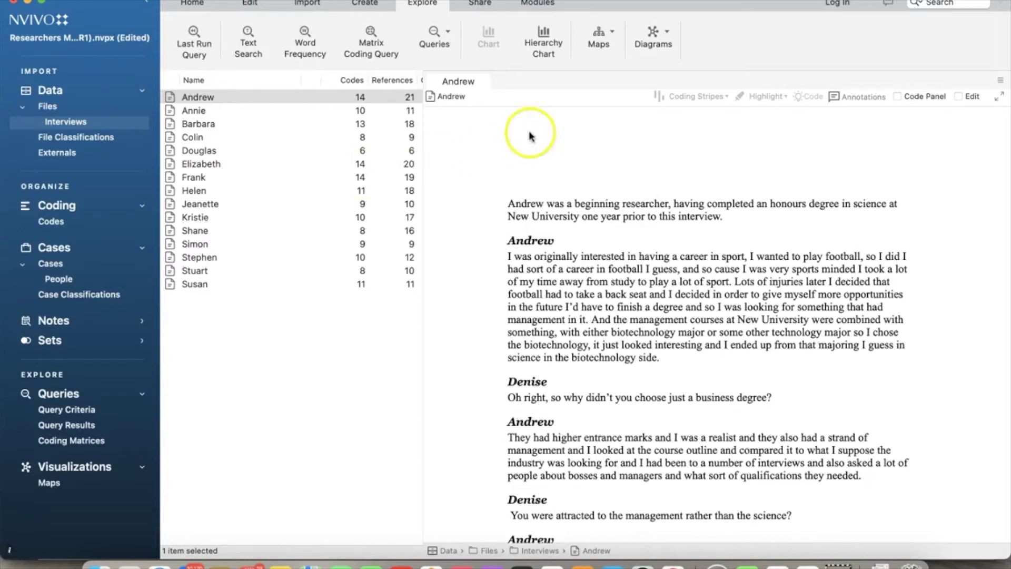
{"action": "left_click", "coordinate": [541, 47]}
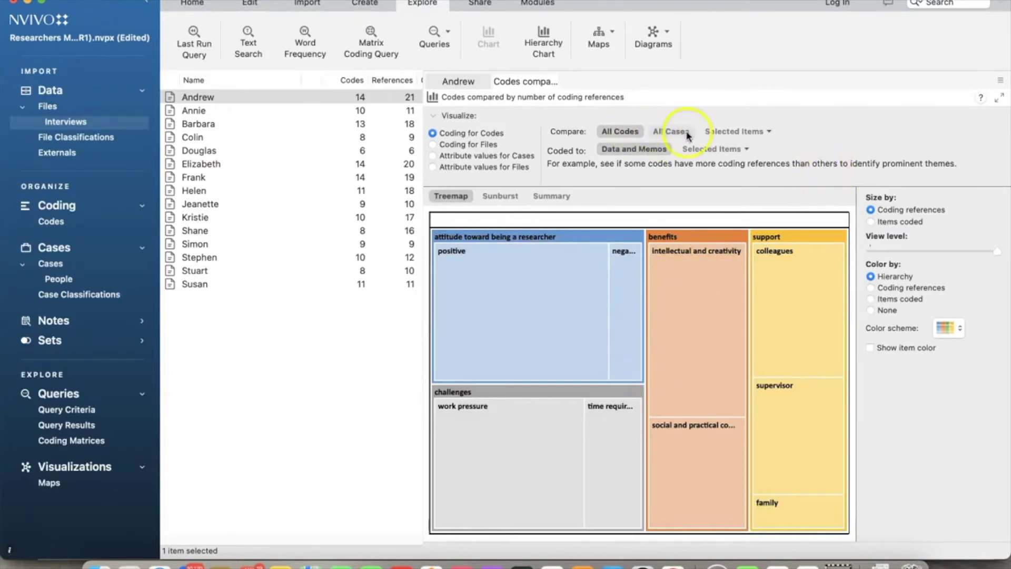
Step: Set the hierarchy treemap's Compare option to All Cases
{"action": "left_click", "coordinate": [670, 132]}
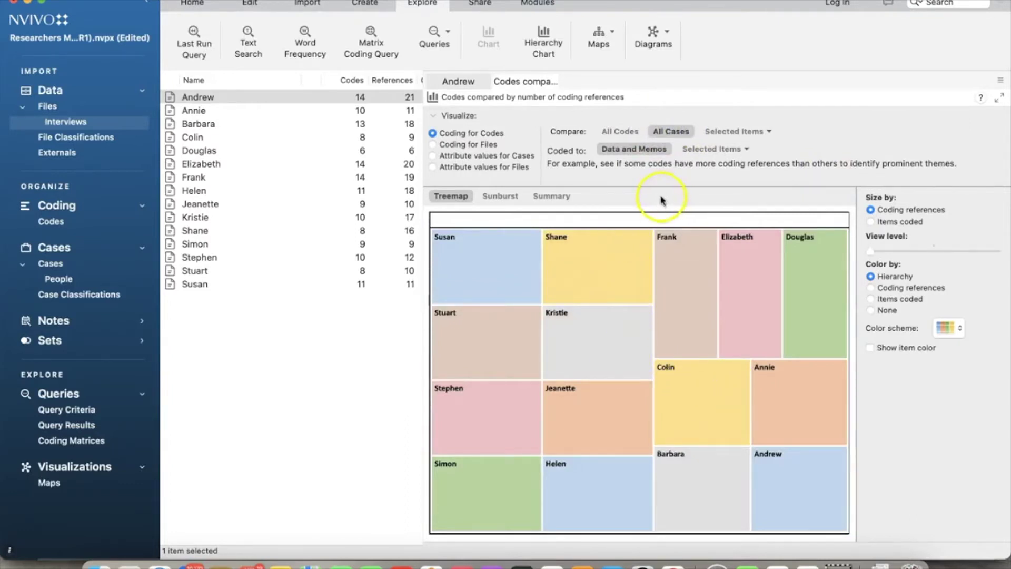
{"action": "mouse_move", "coordinate": [676, 259]}
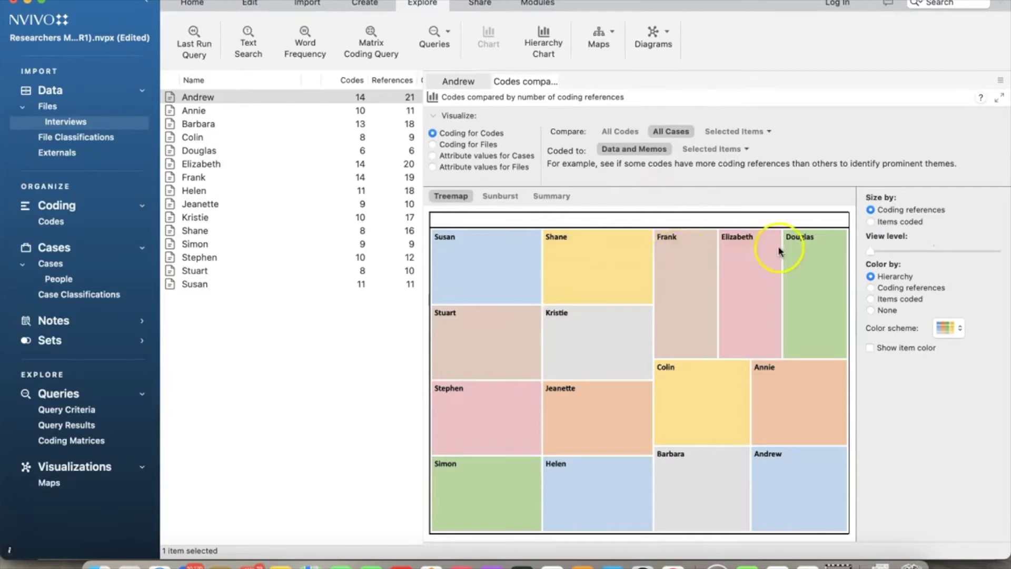
Step: Limit the treemap to the attitude toward being a researcher and benefits codes
{"action": "left_click", "coordinate": [760, 132]}
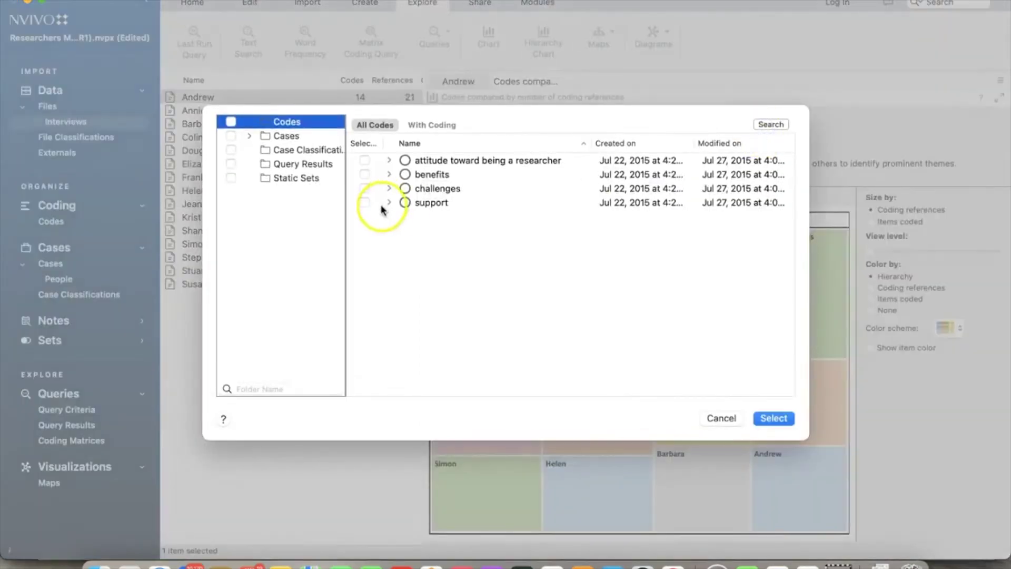
{"action": "left_click", "coordinate": [364, 160]}
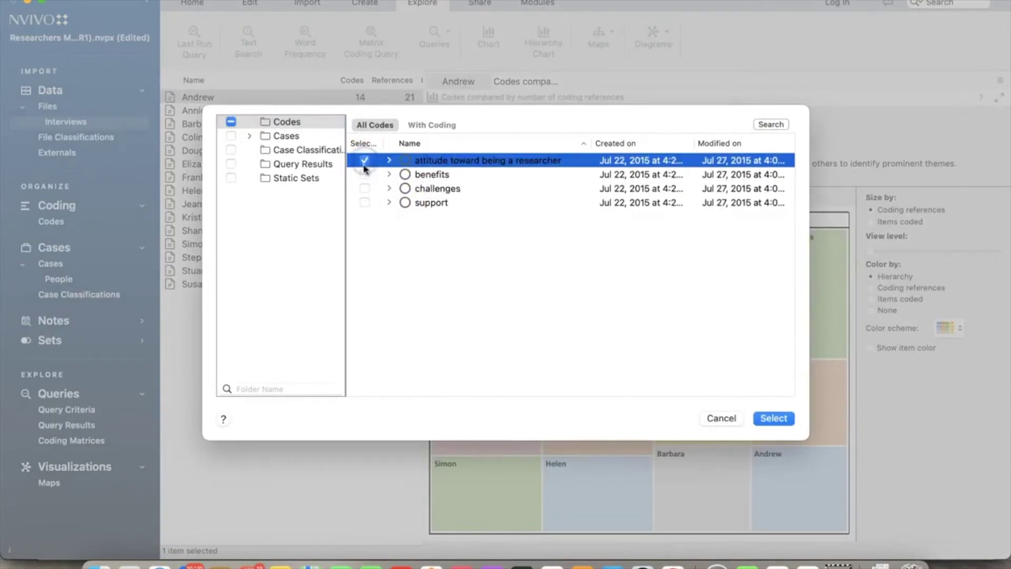
{"action": "left_click", "coordinate": [774, 418]}
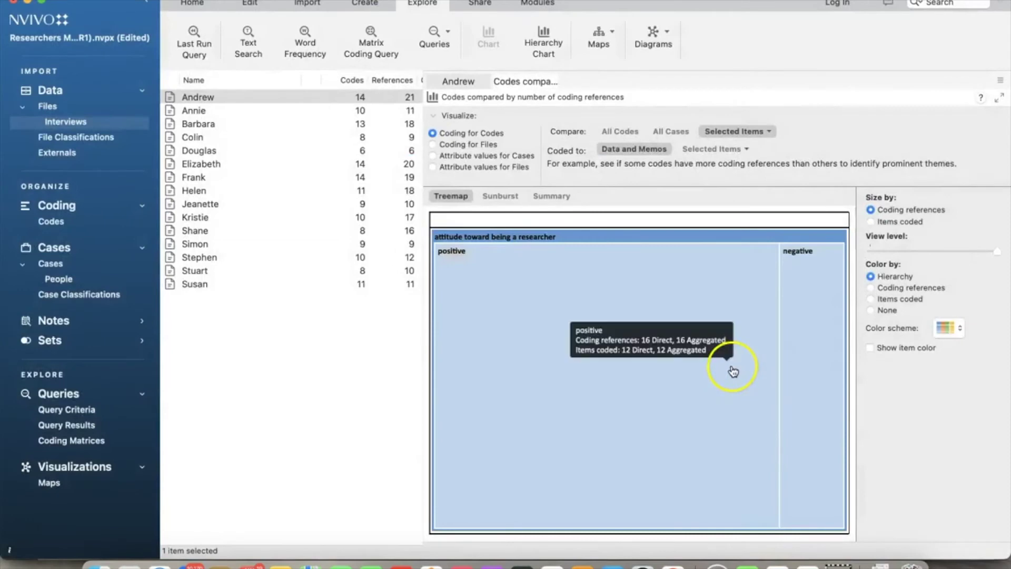
{"action": "left_click", "coordinate": [770, 132]}
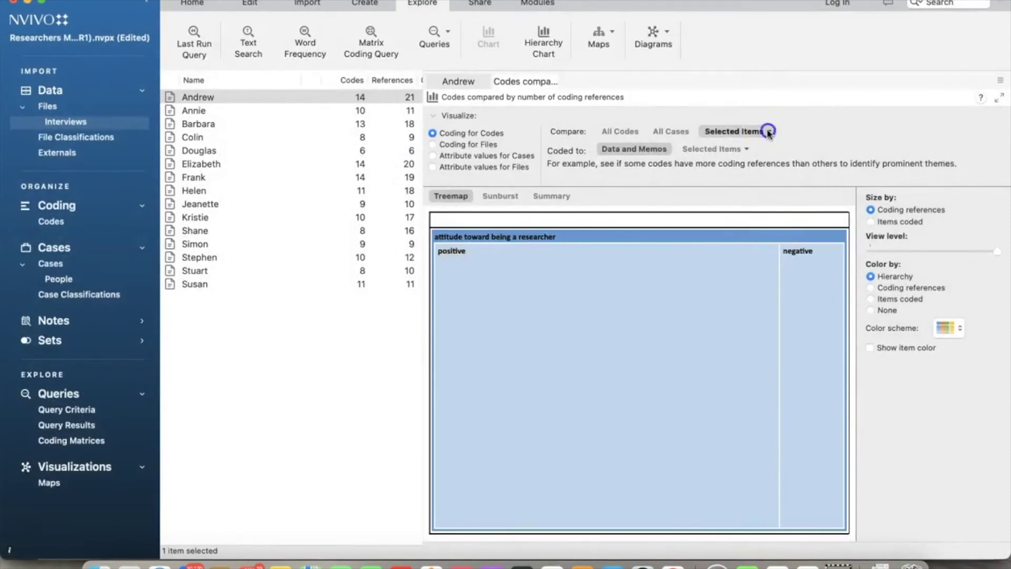
{"action": "left_click", "coordinate": [365, 174]}
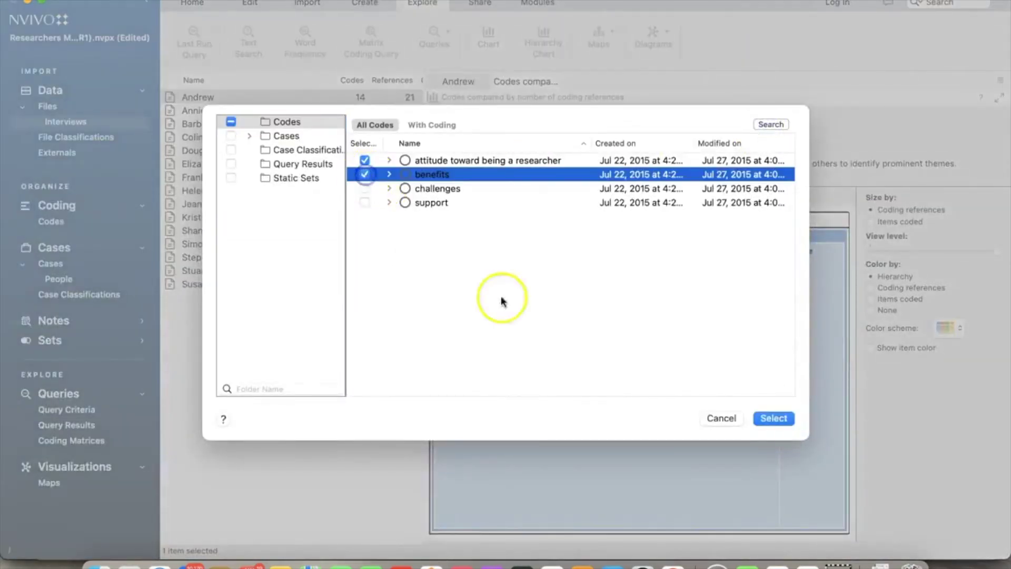
{"action": "left_click", "coordinate": [778, 417]}
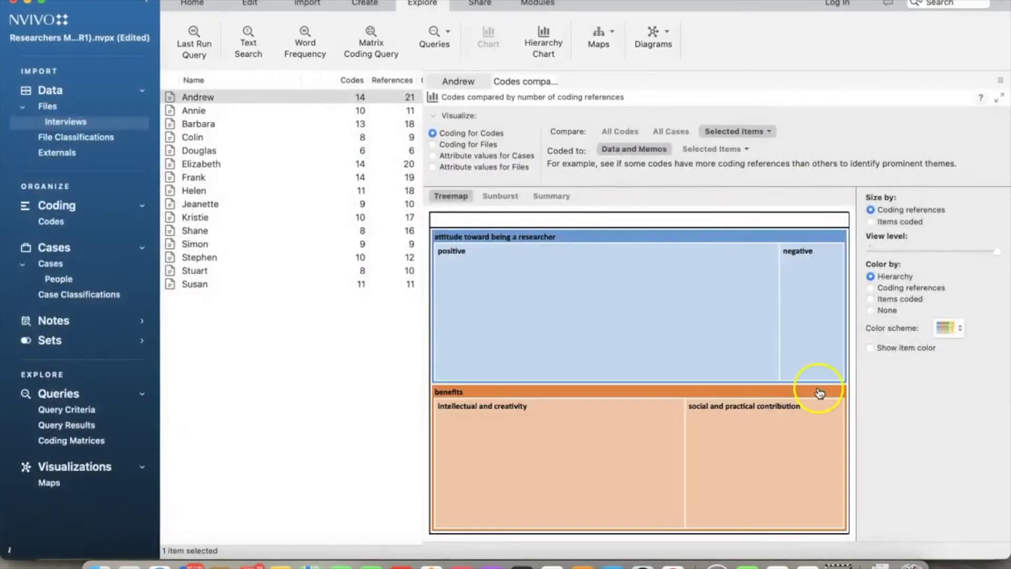
{"action": "mouse_move", "coordinate": [820, 393]}
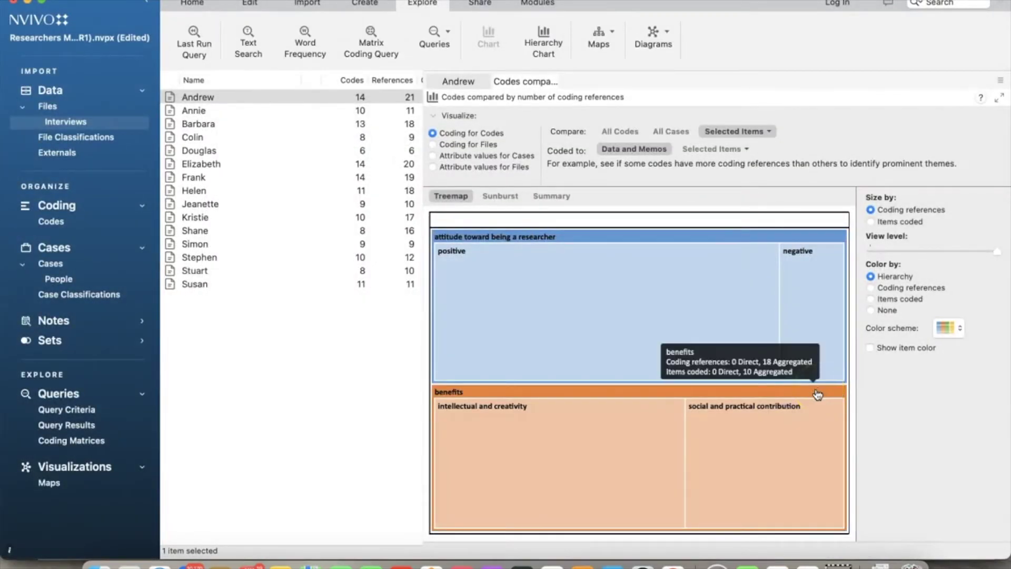
Step: Restore All Codes, then switch the chart to attribute values for cases
{"action": "left_click", "coordinate": [622, 132]}
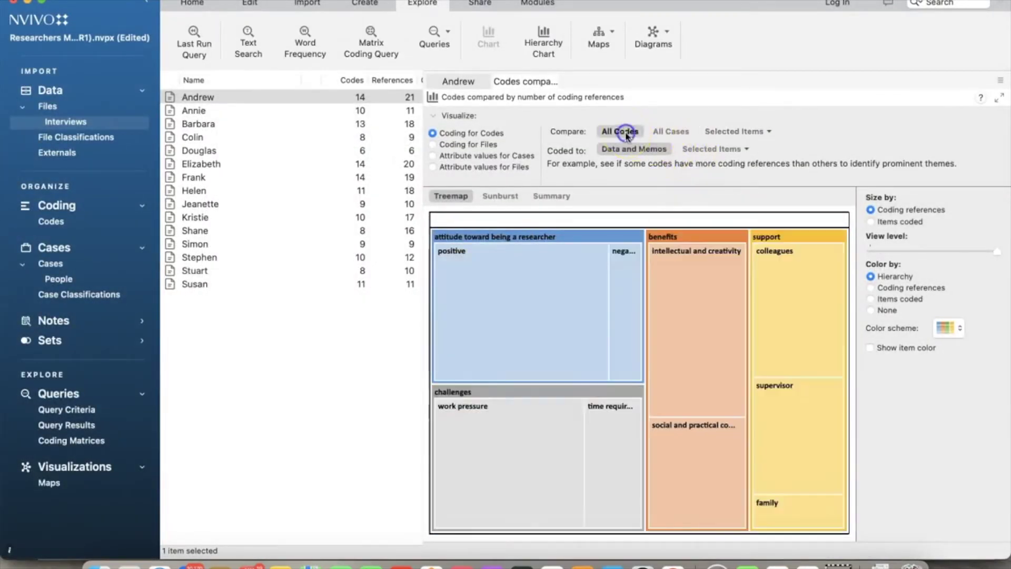
{"action": "left_click", "coordinate": [454, 145]}
{"action": "left_click", "coordinate": [455, 155]}
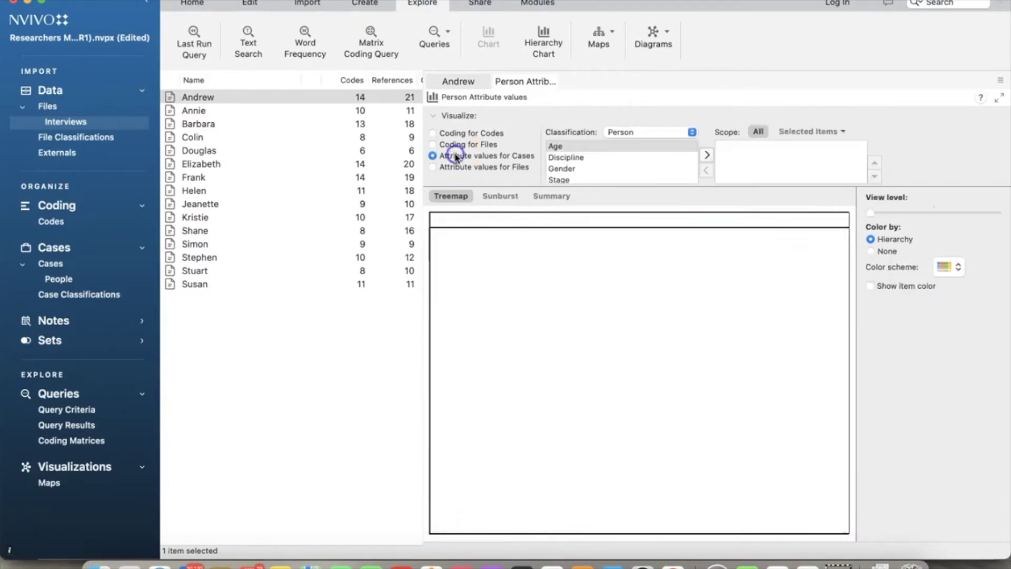
Step: Add Age, Gender and Stage as treemap grouping levels
{"action": "left_click", "coordinate": [706, 156]}
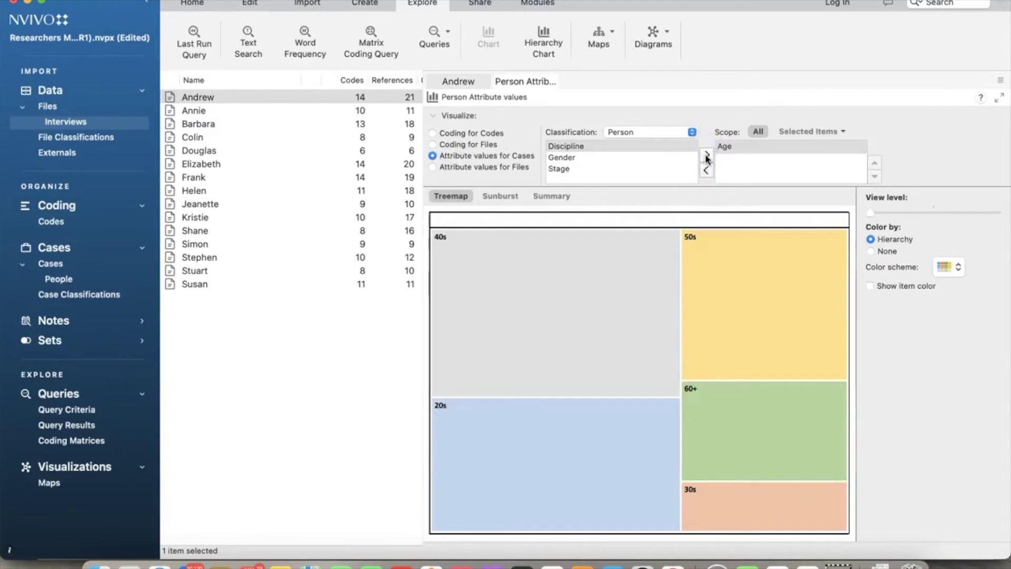
{"action": "left_click", "coordinate": [584, 161]}
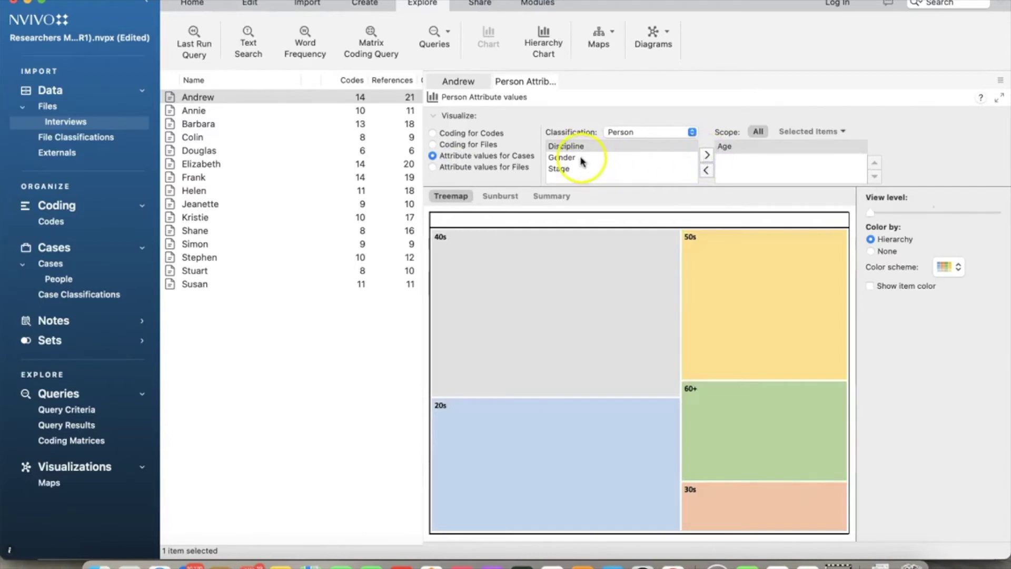
{"action": "left_click", "coordinate": [582, 158]}
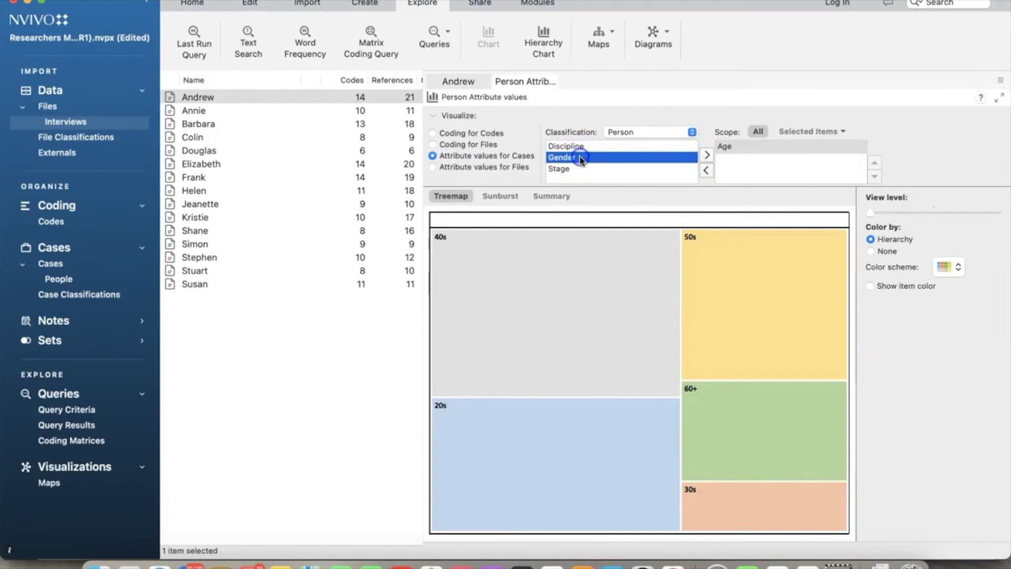
{"action": "left_click", "coordinate": [706, 158]}
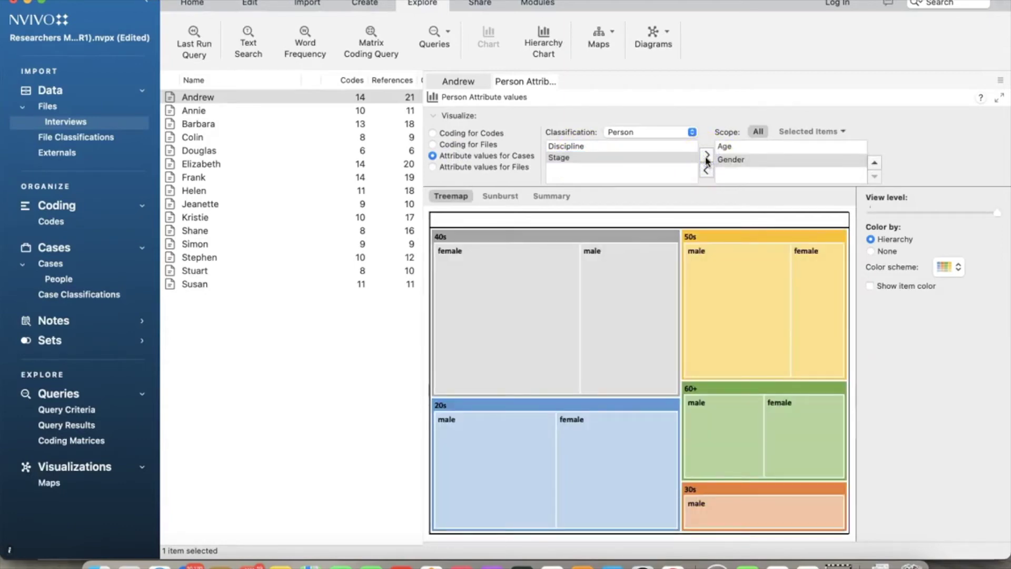
{"action": "left_click", "coordinate": [644, 156]}
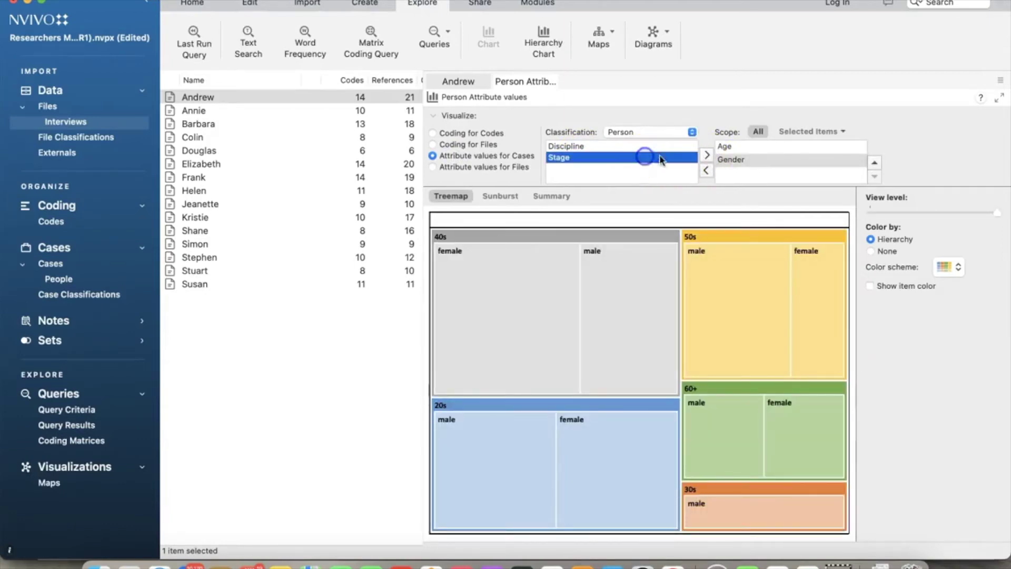
{"action": "left_click", "coordinate": [706, 158]}
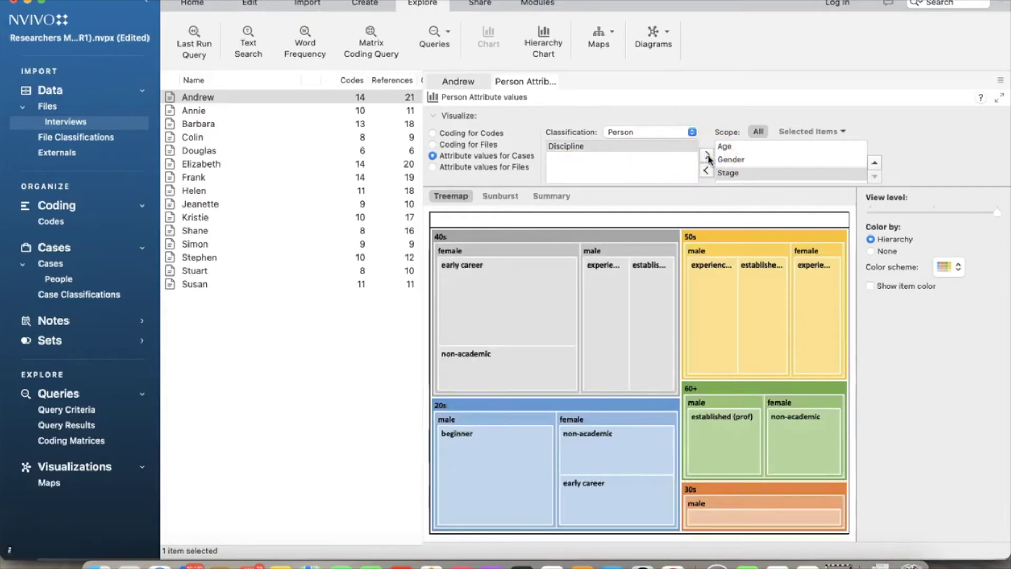
Step: Try adding Discipline, then remove Discipline and Age from the grouping
{"action": "left_click", "coordinate": [707, 156]}
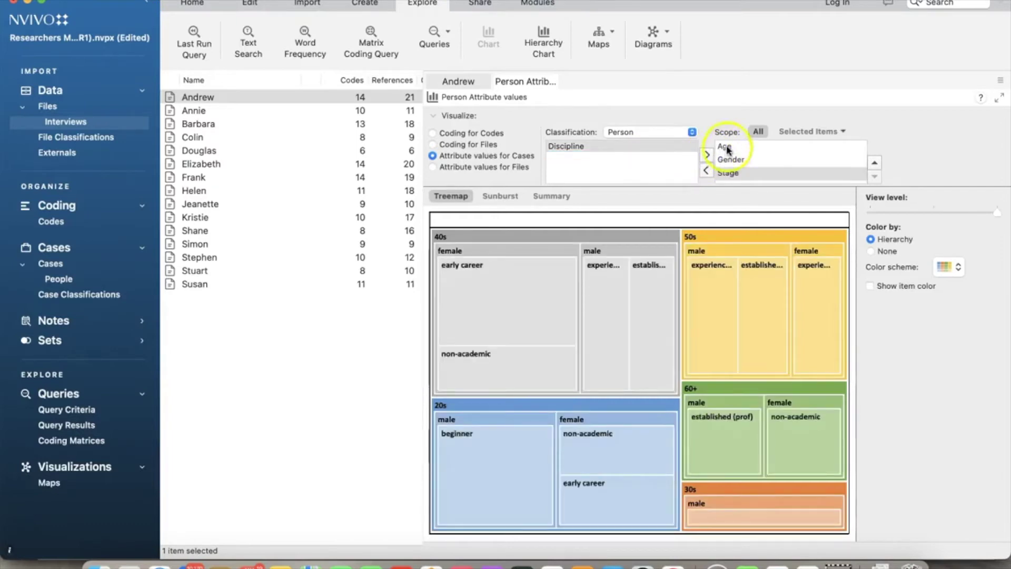
{"action": "left_click", "coordinate": [706, 172]}
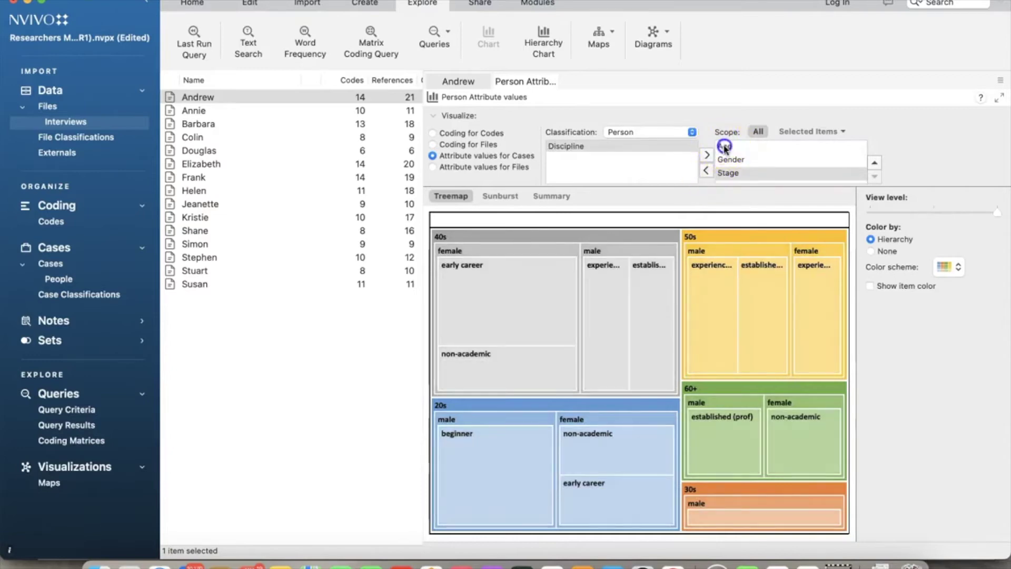
{"action": "left_click", "coordinate": [724, 145]}
{"action": "left_click", "coordinate": [706, 171]}
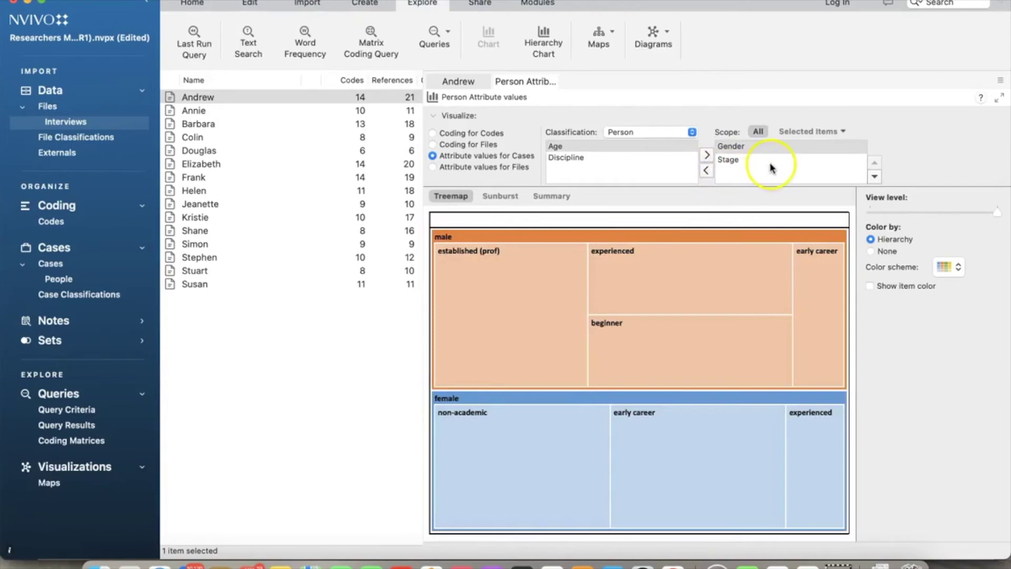
{"action": "left_click", "coordinate": [724, 145]}
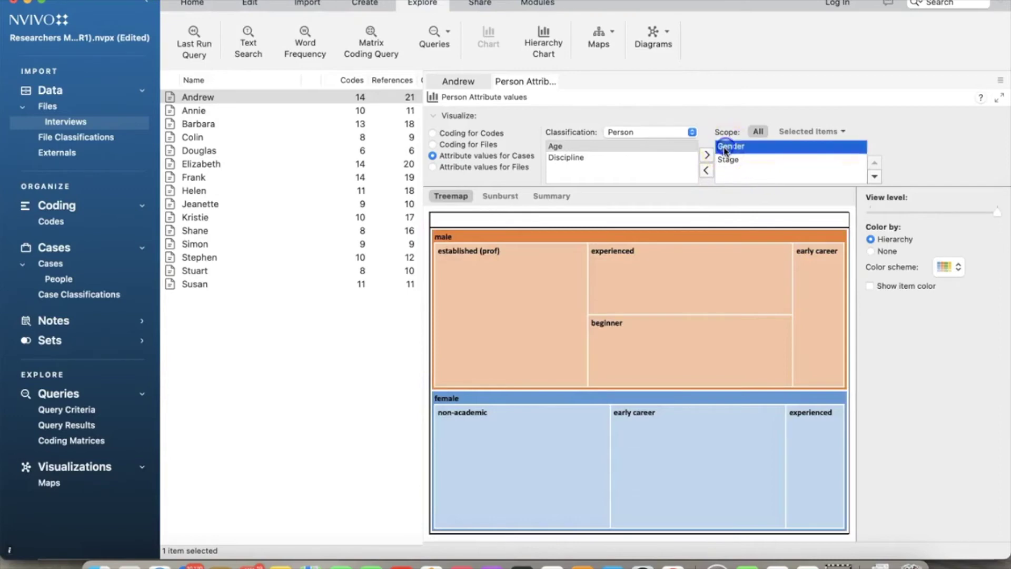
Step: Remove Gender and Stage from the grouping and chart Coding for Codes instead
{"action": "left_click", "coordinate": [705, 171]}
{"action": "left_click", "coordinate": [774, 168]}
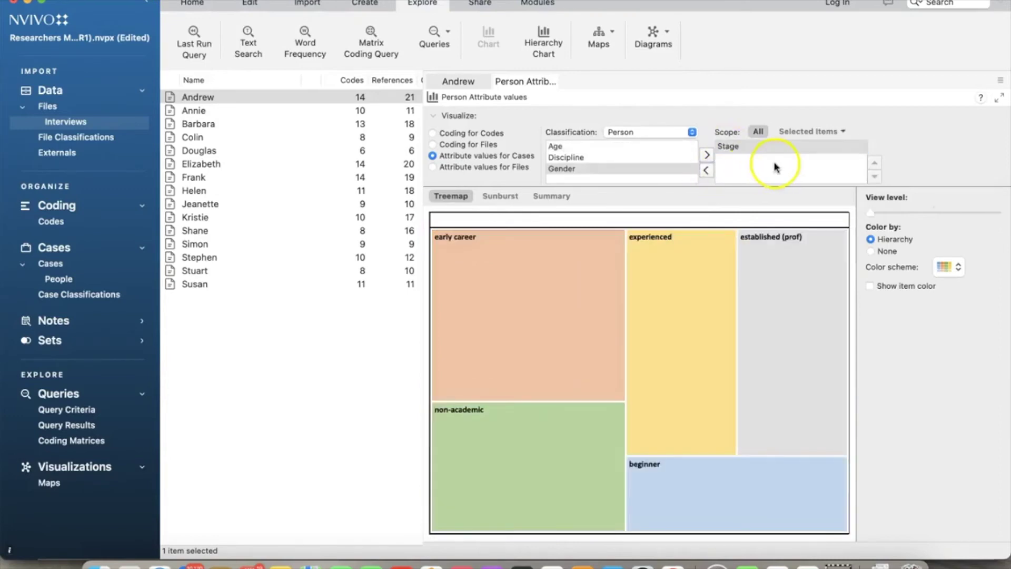
{"action": "left_click", "coordinate": [726, 147]}
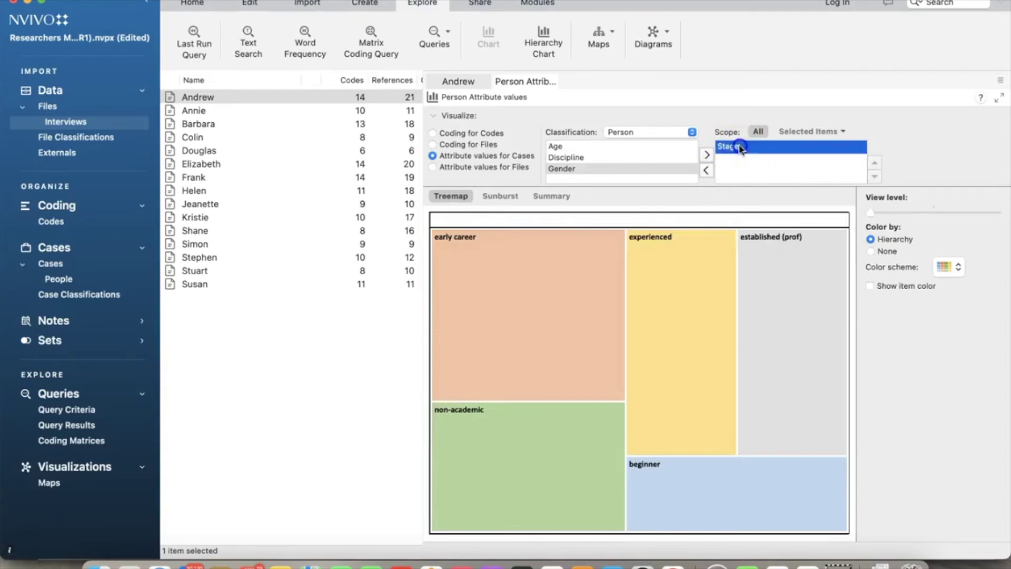
{"action": "left_click", "coordinate": [709, 170]}
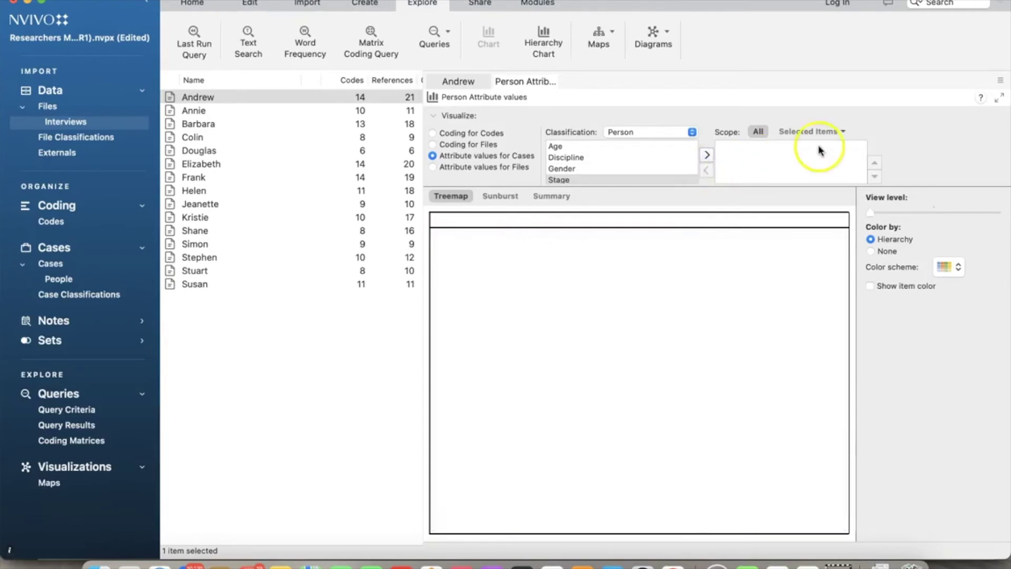
{"action": "left_click", "coordinate": [648, 132]}
{"action": "left_click", "coordinate": [468, 135]}
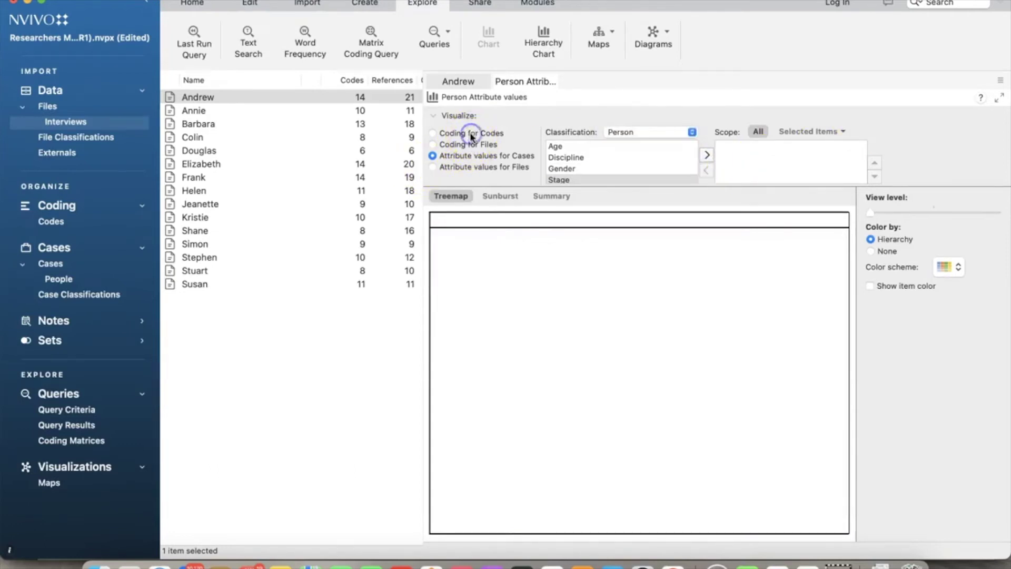
{"action": "left_click", "coordinate": [467, 135]}
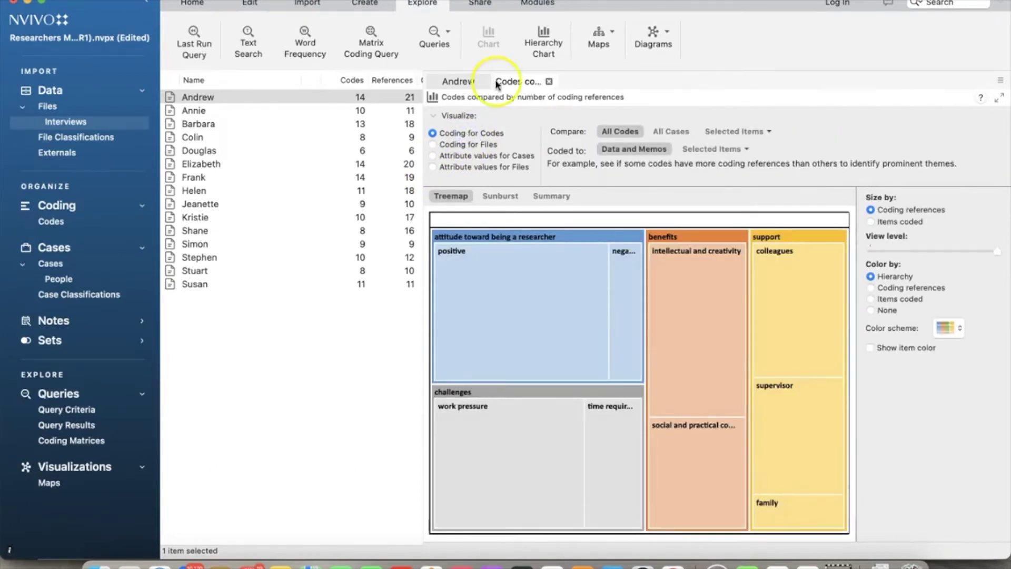
Step: Preview the codes as Sunburst and Summary, then return to the Treemap view
{"action": "left_click", "coordinate": [509, 85]}
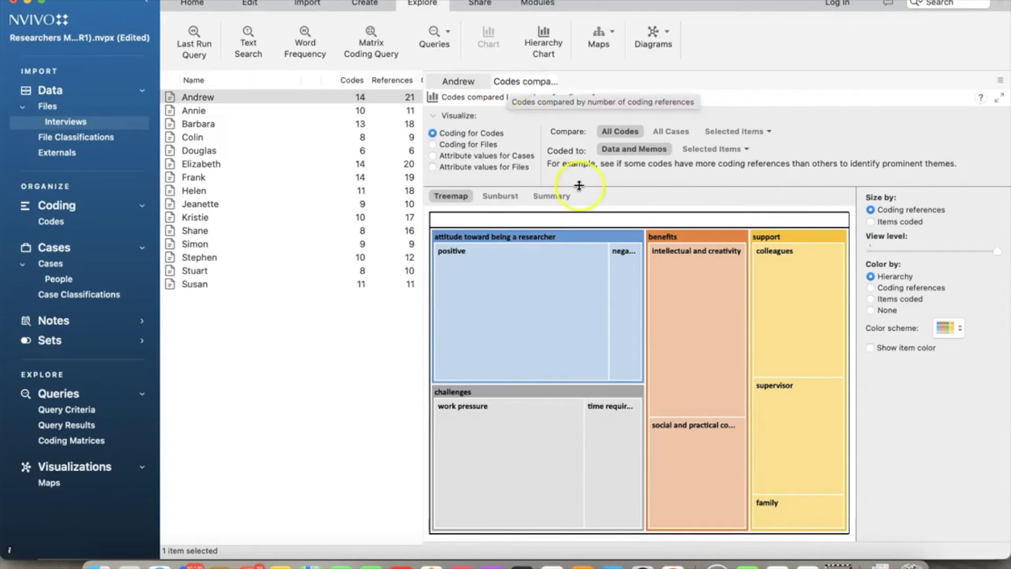
{"action": "left_click", "coordinate": [509, 197]}
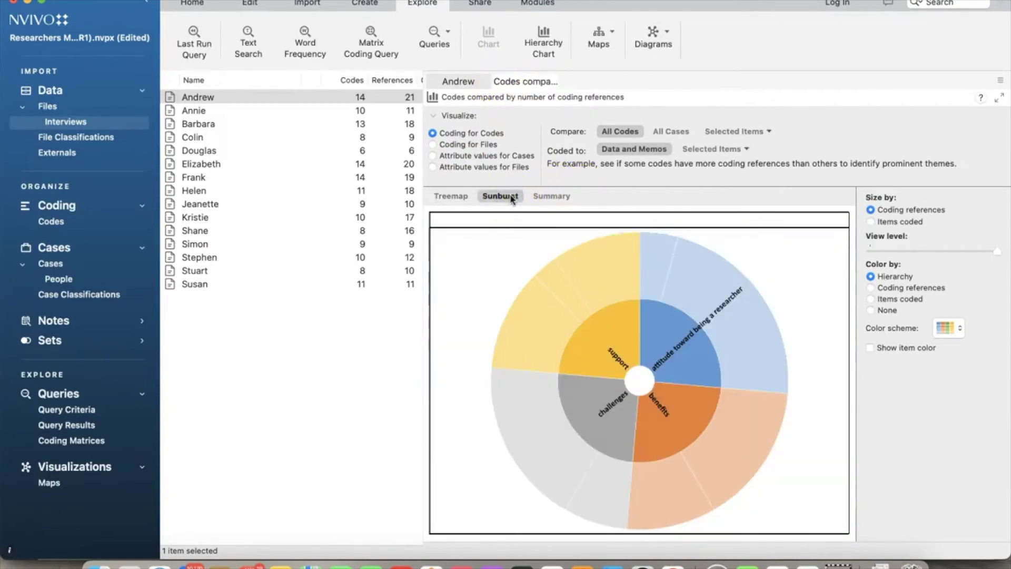
{"action": "left_click", "coordinate": [552, 198]}
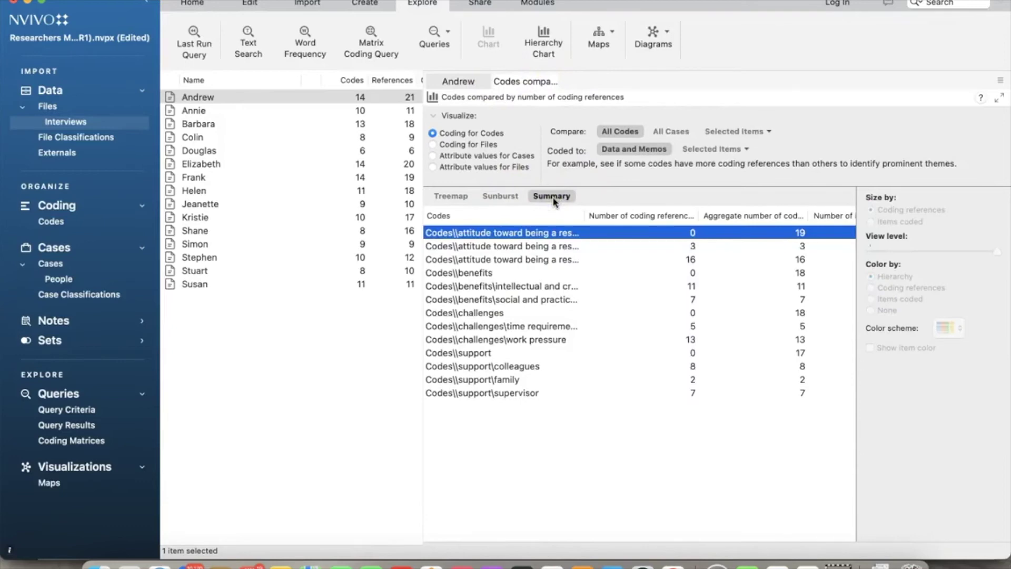
{"action": "left_click", "coordinate": [451, 196]}
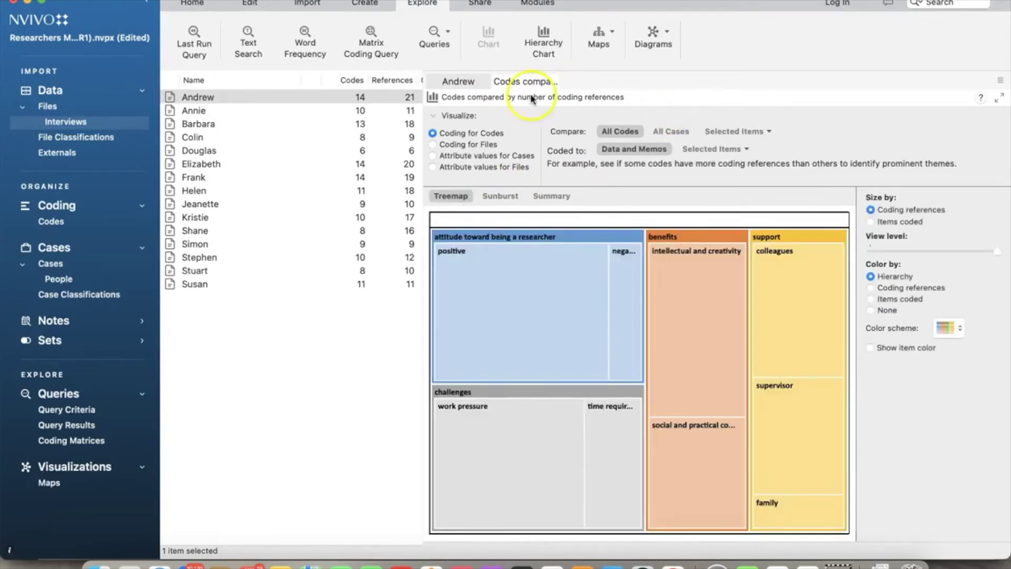
{"action": "left_click", "coordinate": [466, 83]}
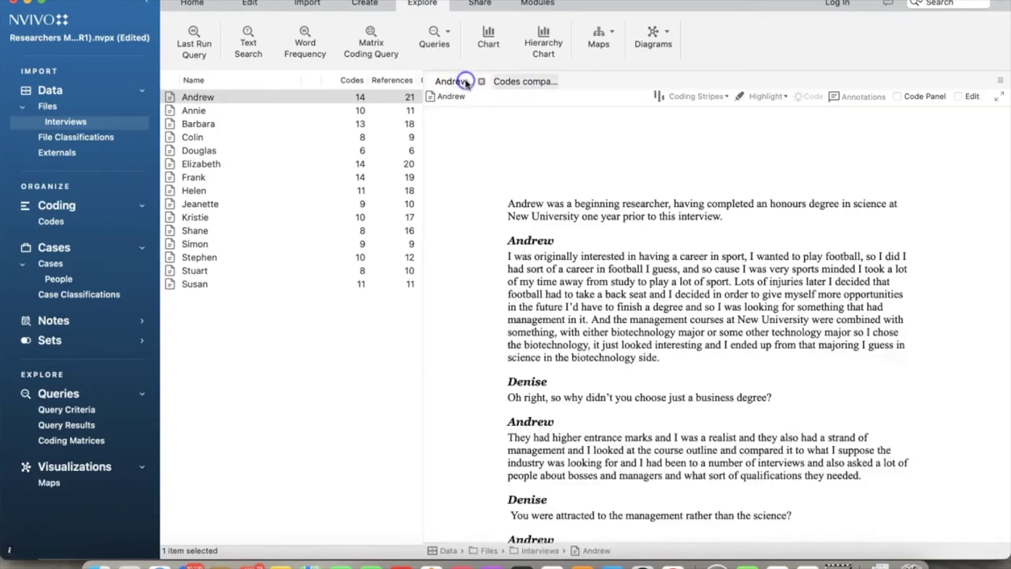
Step: Create a bar chart of Andrew's interview showing his ten most coded codes
{"action": "left_click", "coordinate": [248, 97]}
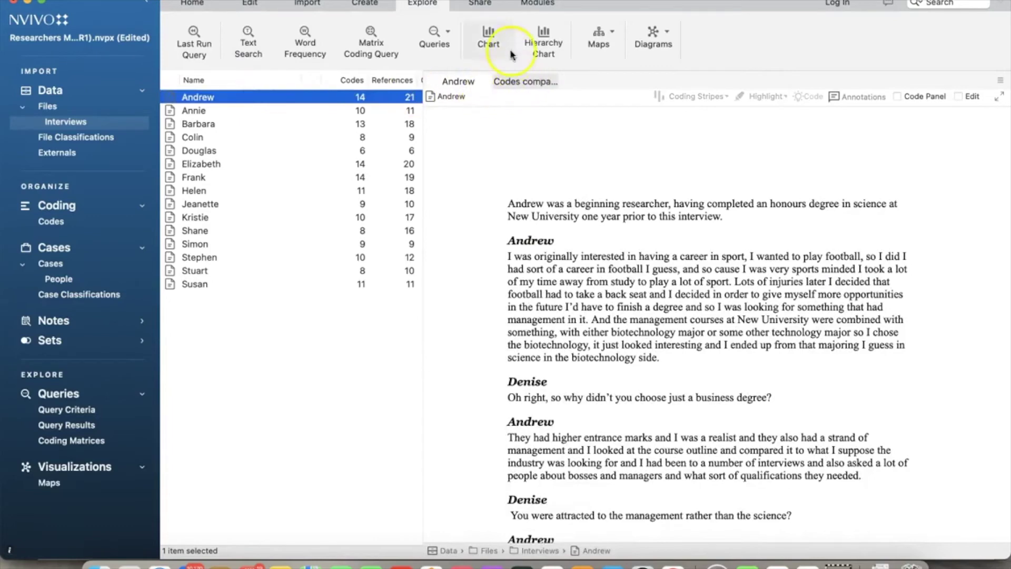
{"action": "left_click", "coordinate": [494, 41]}
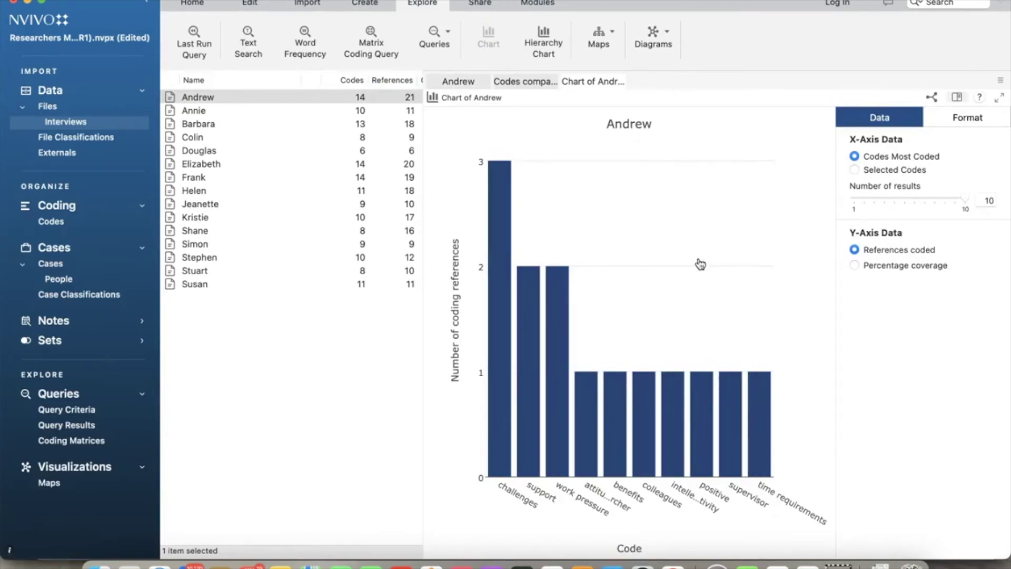
Step: Open Annie's interview, chart its coding, and display the chart as horizontal bars
{"action": "left_click", "coordinate": [215, 99]}
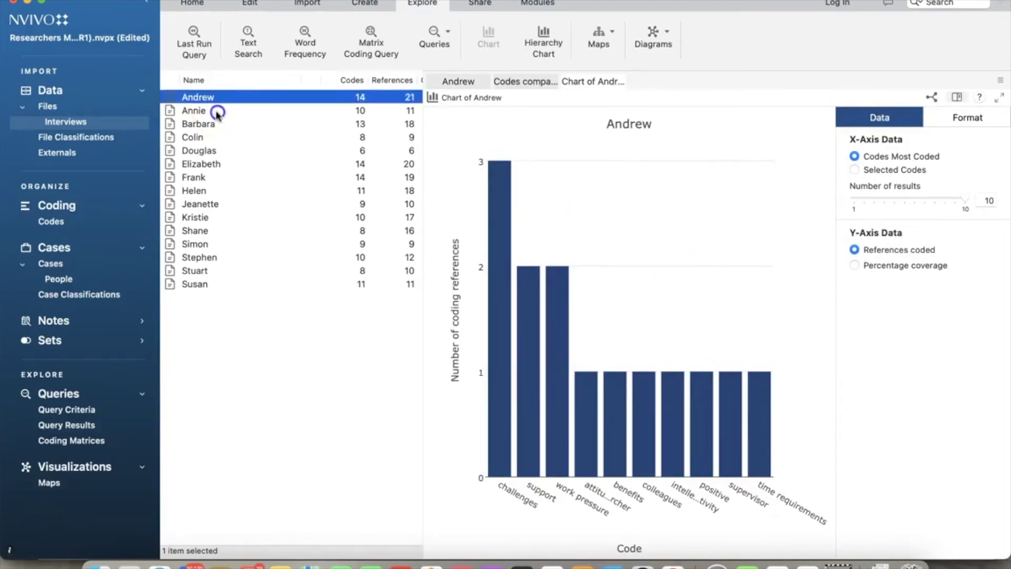
{"action": "left_click", "coordinate": [217, 112]}
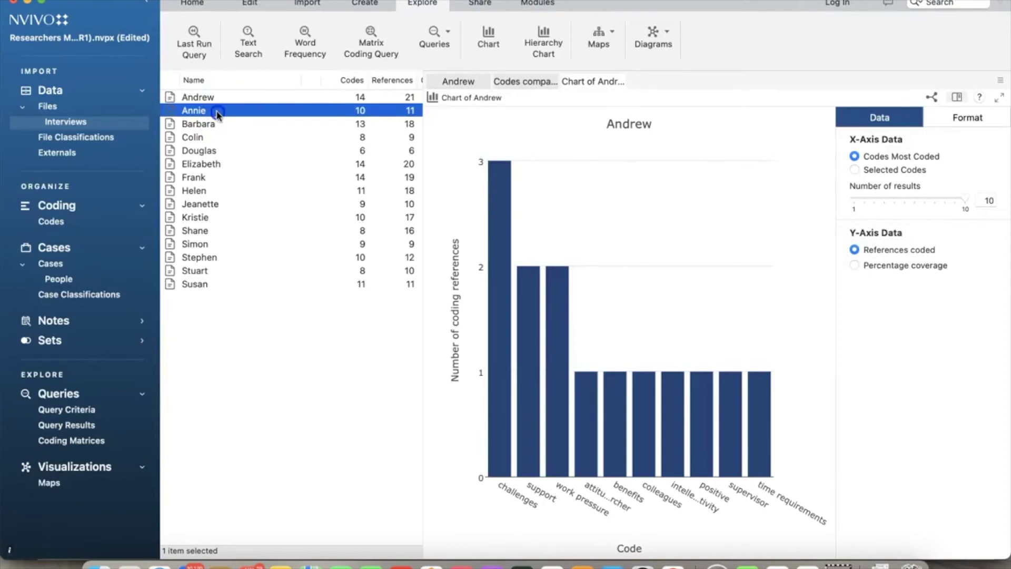
{"action": "double_click", "coordinate": [217, 112]}
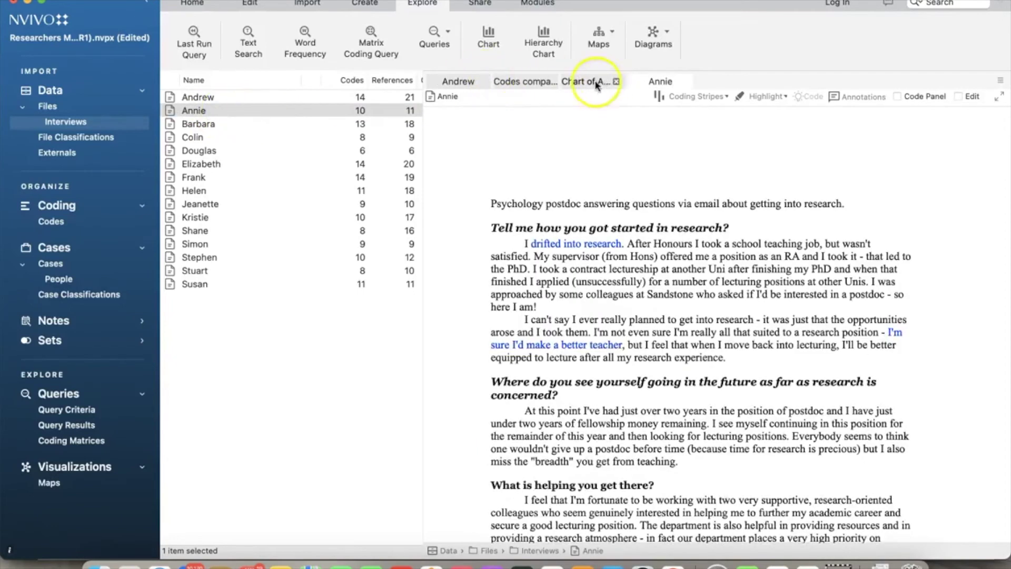
{"action": "left_click", "coordinate": [488, 43]}
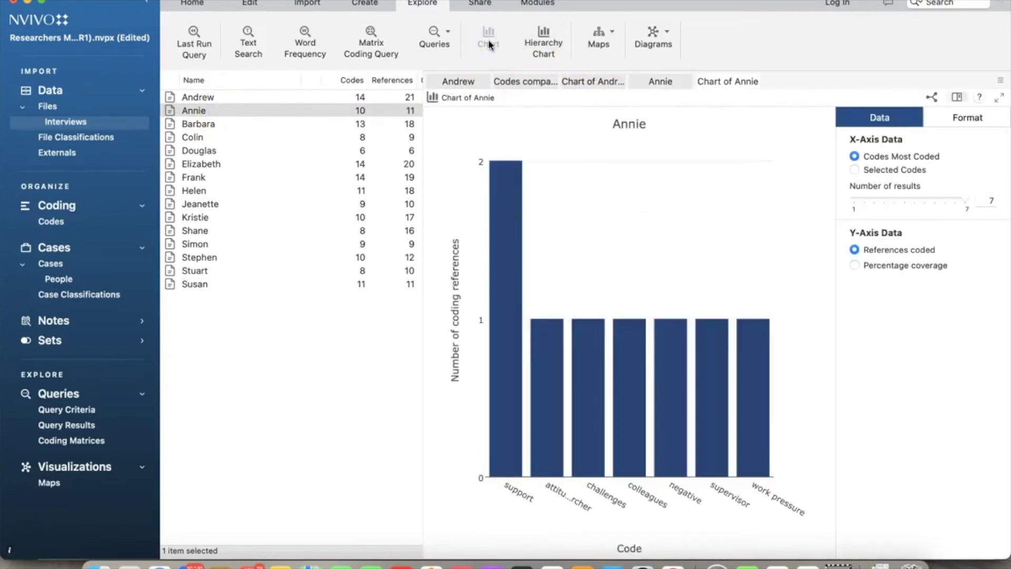
{"action": "left_click", "coordinate": [965, 120]}
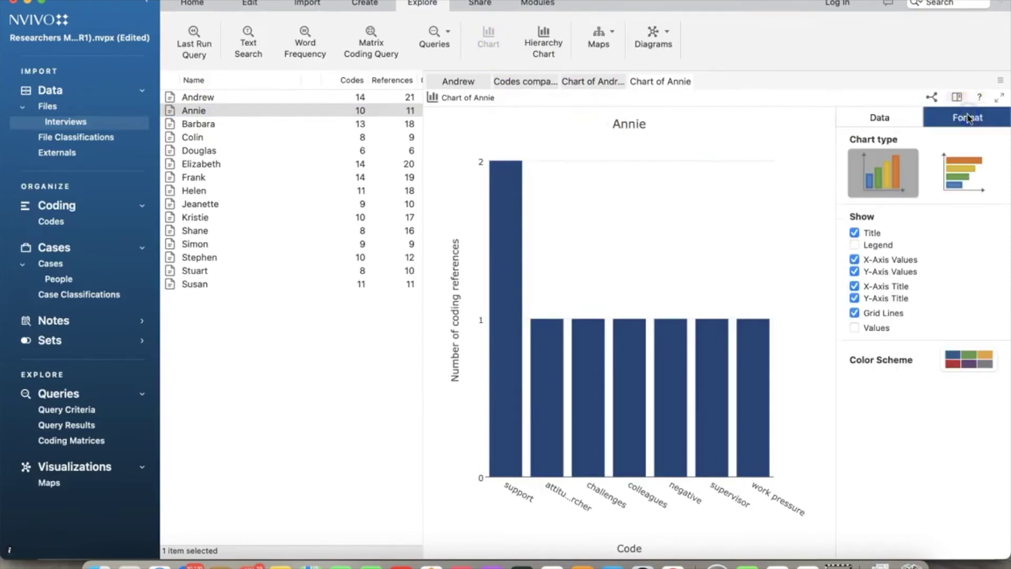
{"action": "left_click", "coordinate": [968, 158]}
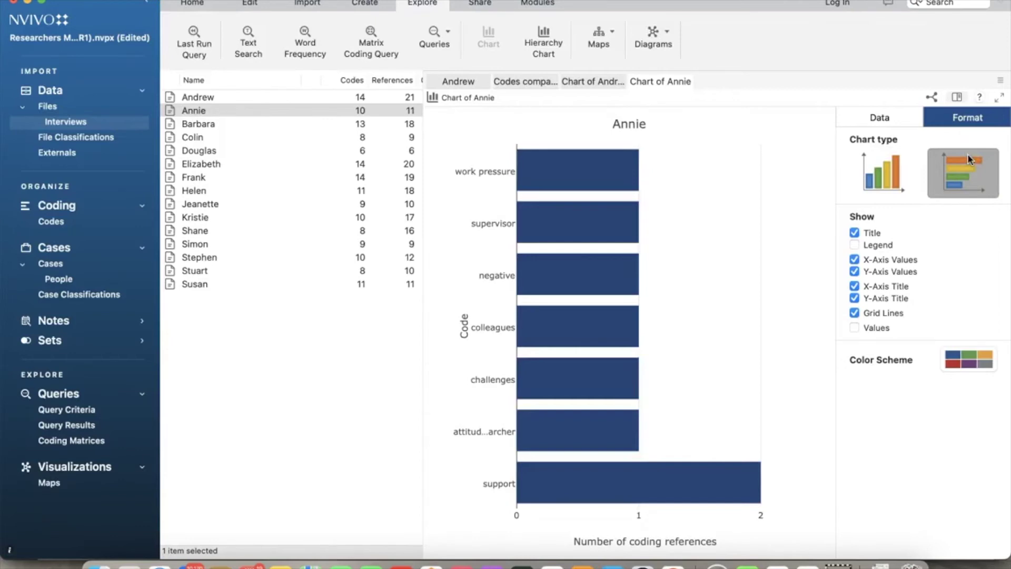
Step: Switch Andrew's chart to horizontal bars as well
{"action": "left_click", "coordinate": [592, 82]}
{"action": "left_click", "coordinate": [968, 117]}
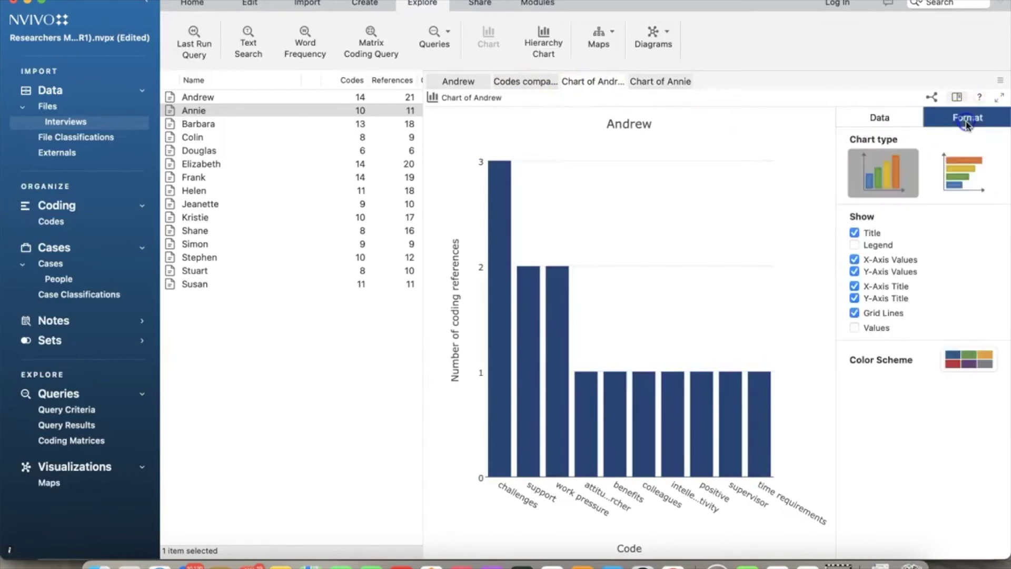
{"action": "left_click", "coordinate": [963, 173]}
Step: From the Codes list, create a chart for attitude toward being a researcher
{"action": "left_click", "coordinate": [58, 223]}
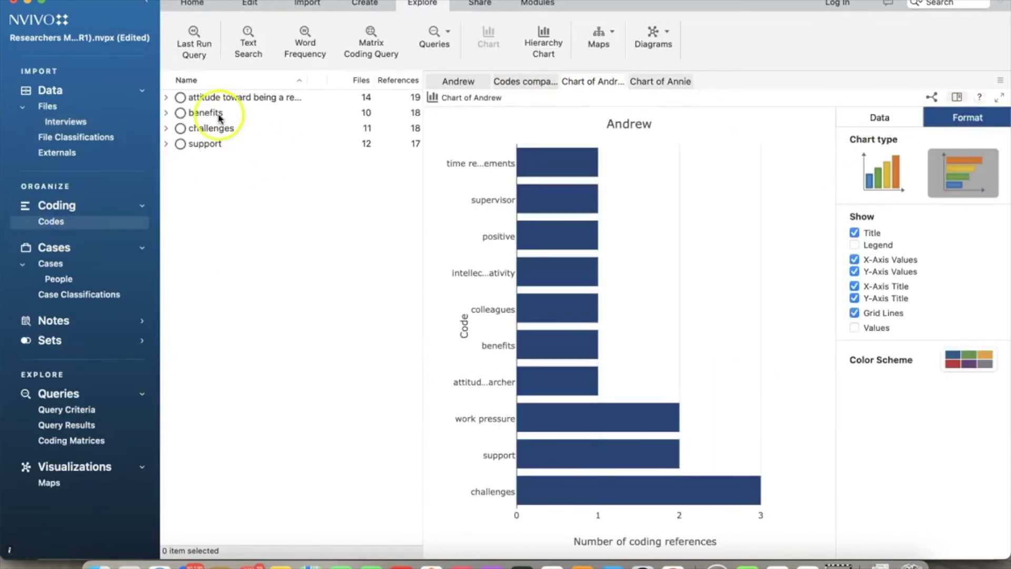
{"action": "left_click", "coordinate": [205, 100]}
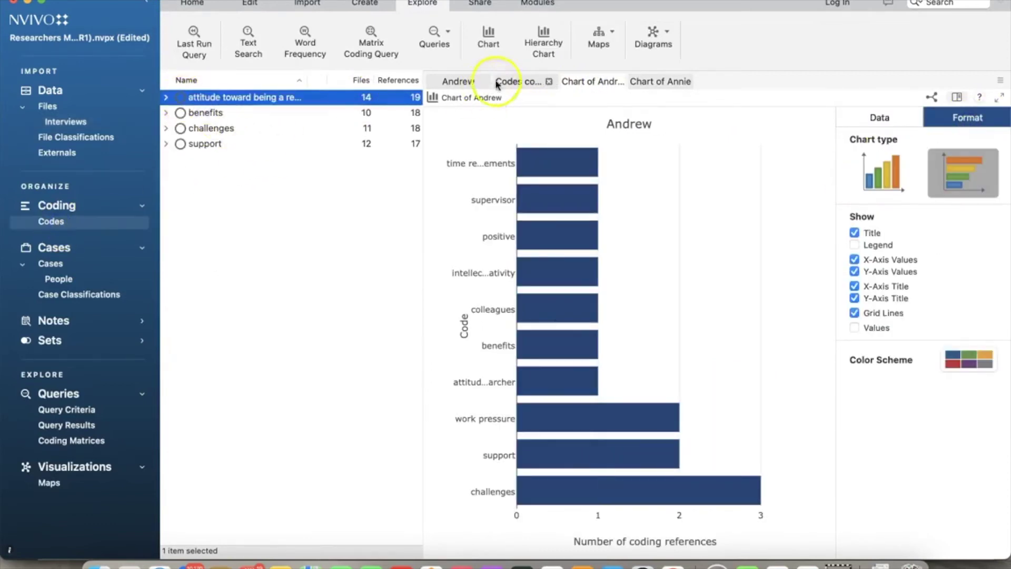
{"action": "left_click", "coordinate": [490, 36]}
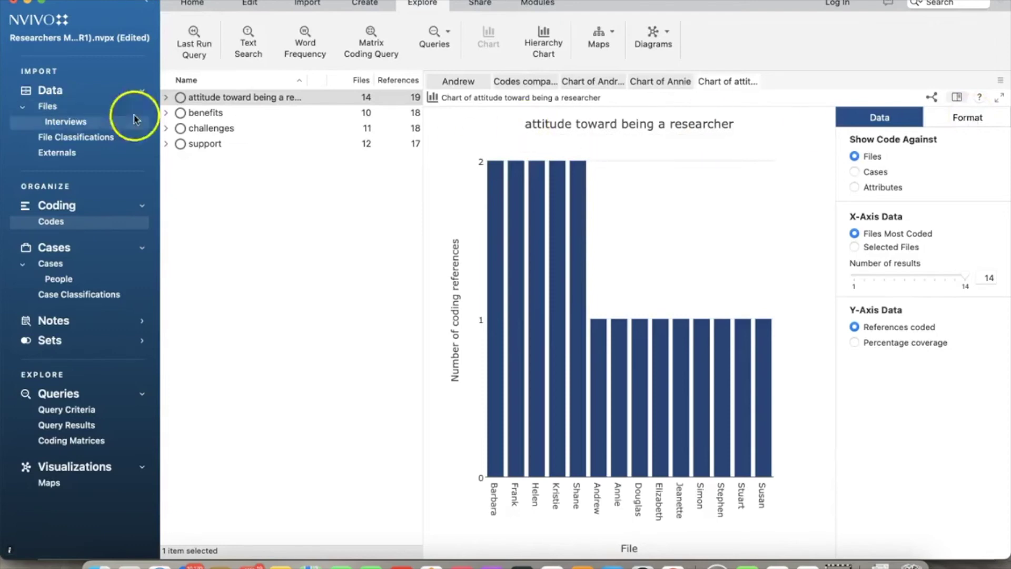
Step: Create a chart for the benefits code shown as horizontal bars
{"action": "left_click", "coordinate": [190, 113]}
{"action": "left_click", "coordinate": [489, 40]}
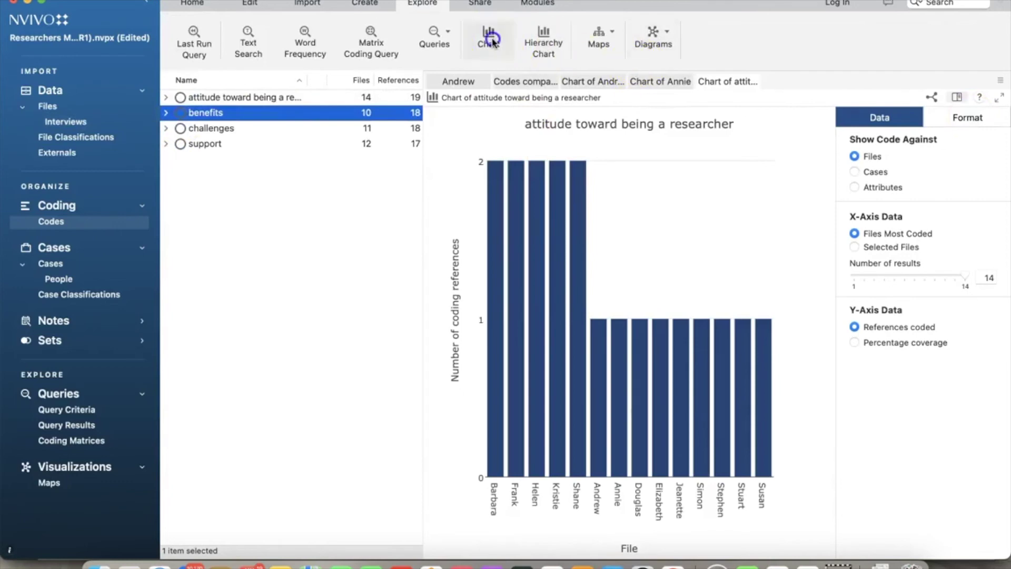
{"action": "left_click", "coordinate": [953, 119]}
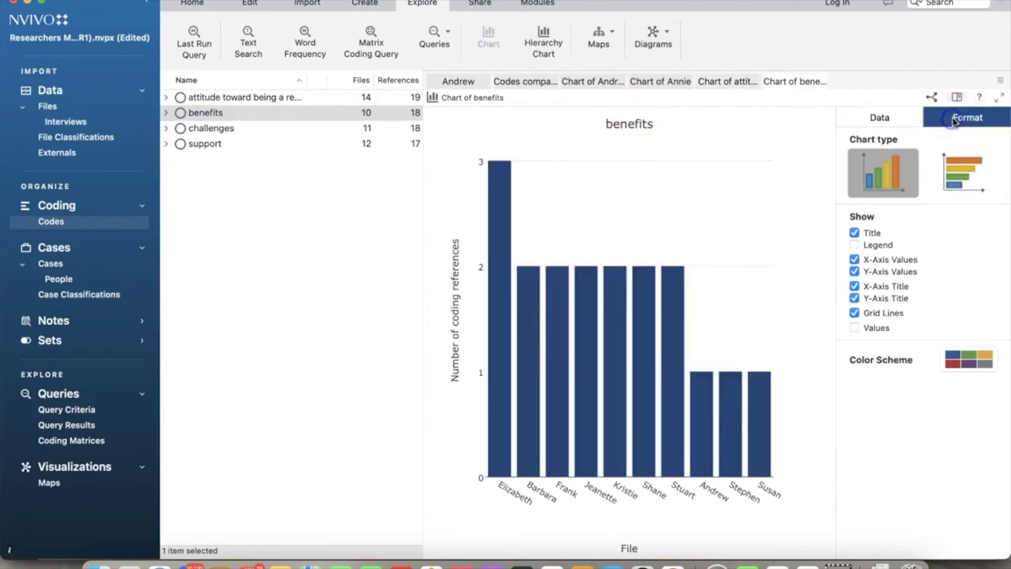
{"action": "left_click", "coordinate": [957, 168]}
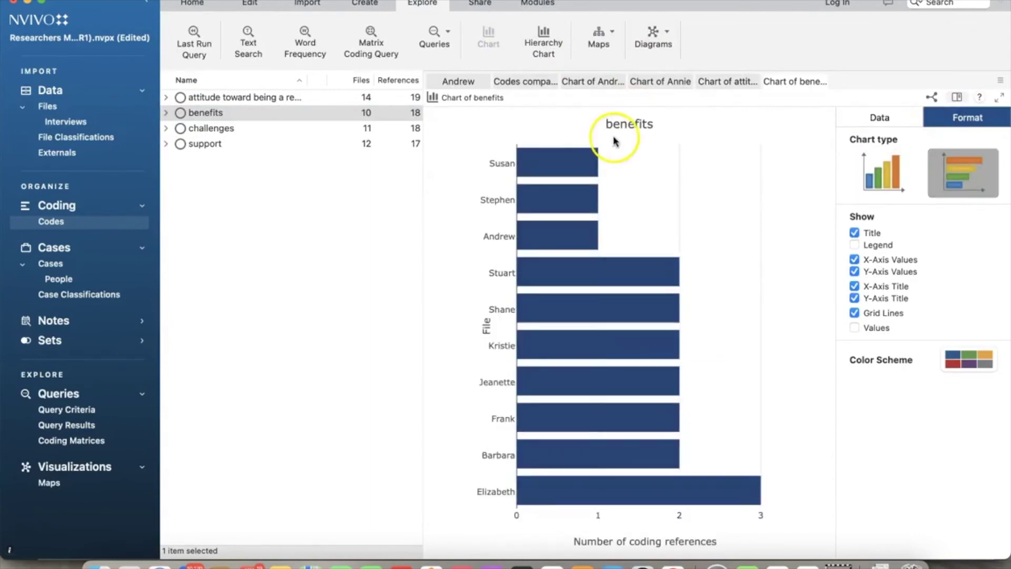
Step: Create a chart for the challenges code, then reselect the attitude code
{"action": "left_click", "coordinate": [188, 131]}
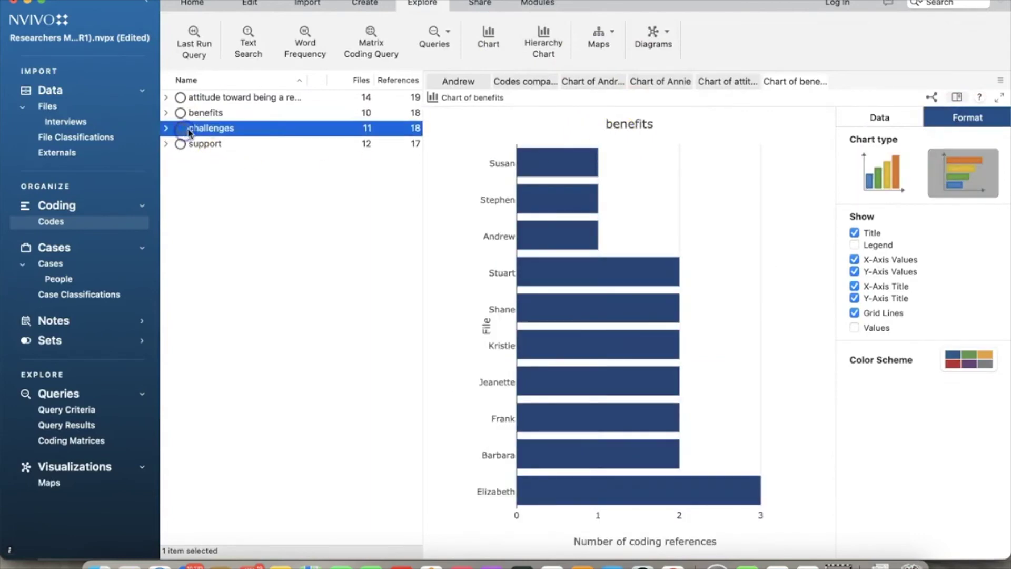
{"action": "left_click", "coordinate": [487, 37]}
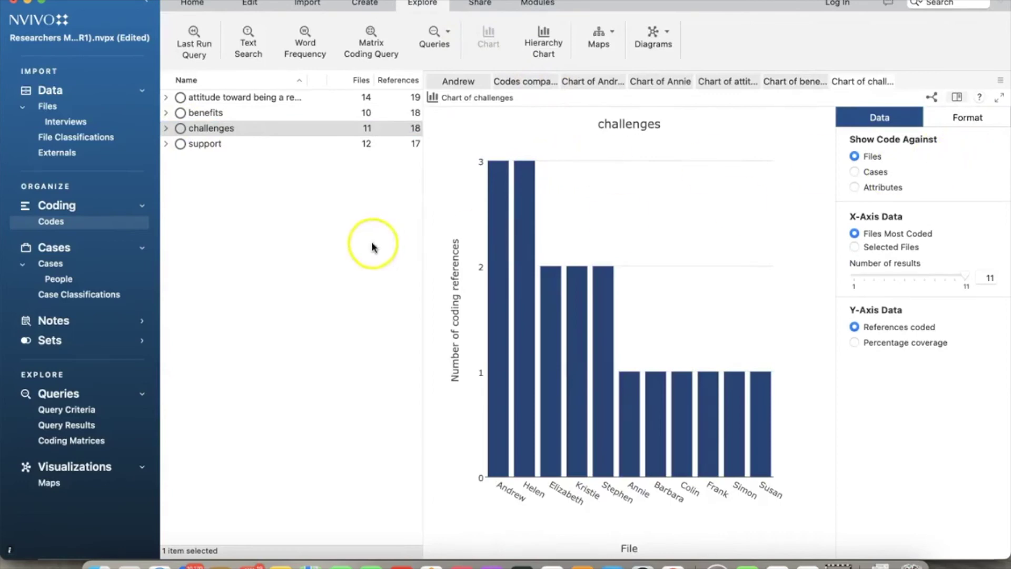
{"action": "left_click", "coordinate": [348, 246]}
Step: Chart attitude toward being a researcher against the Person Age attribute, showing references per age group
{"action": "left_click", "coordinate": [488, 36]}
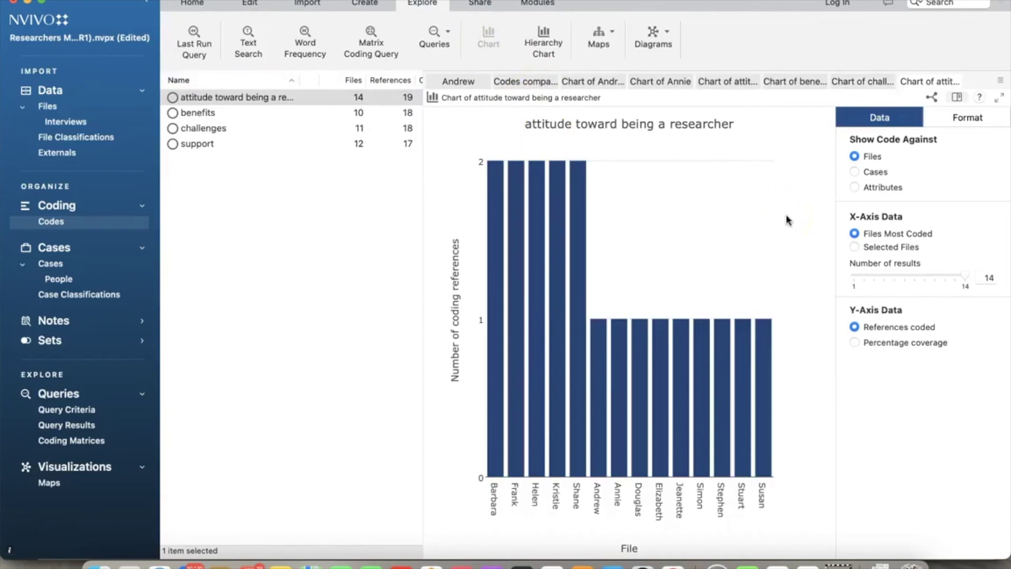
{"action": "left_click", "coordinate": [876, 189]}
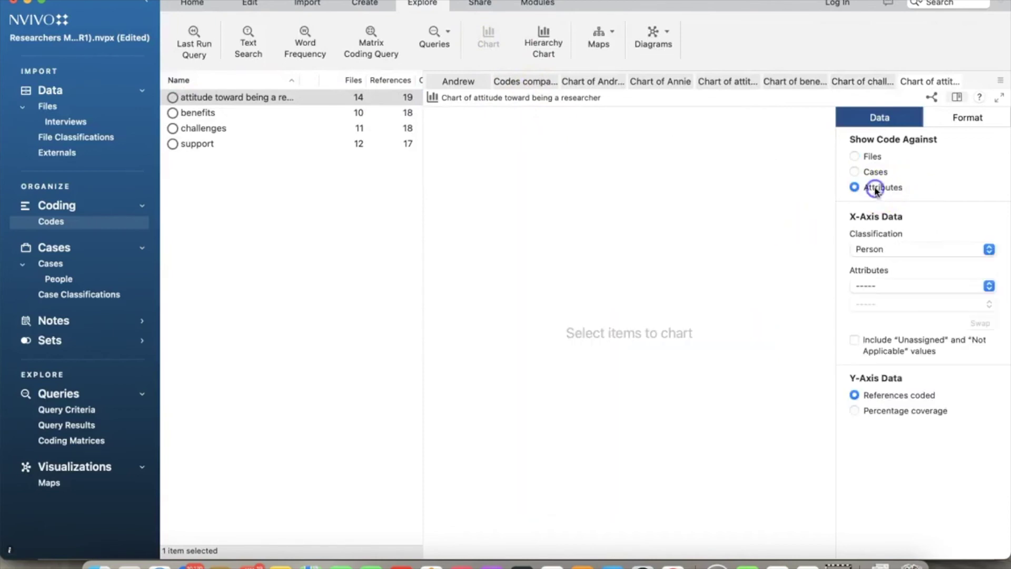
{"action": "left_click", "coordinate": [928, 285]}
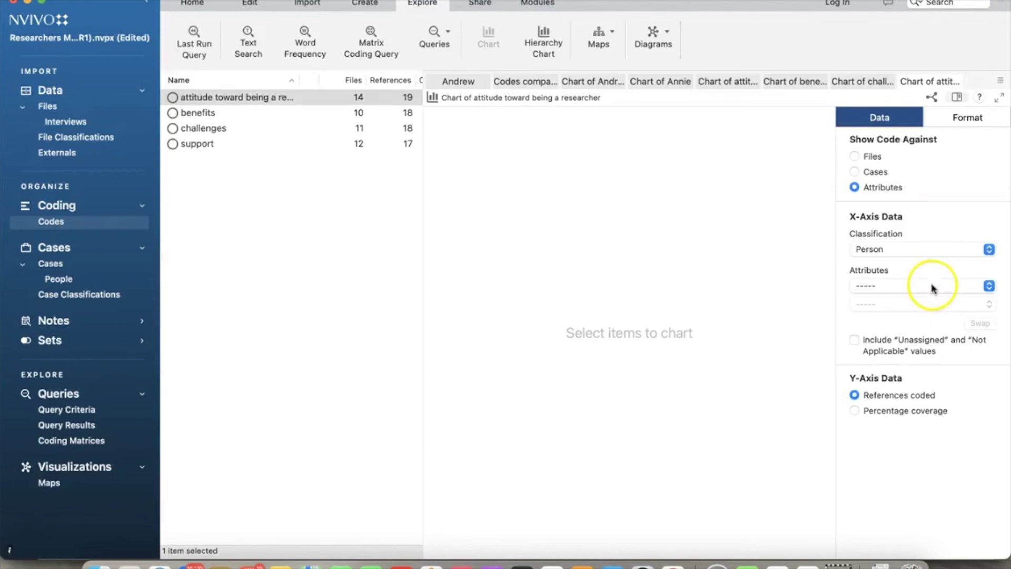
{"action": "left_click", "coordinate": [933, 289]}
{"action": "left_click", "coordinate": [915, 305]}
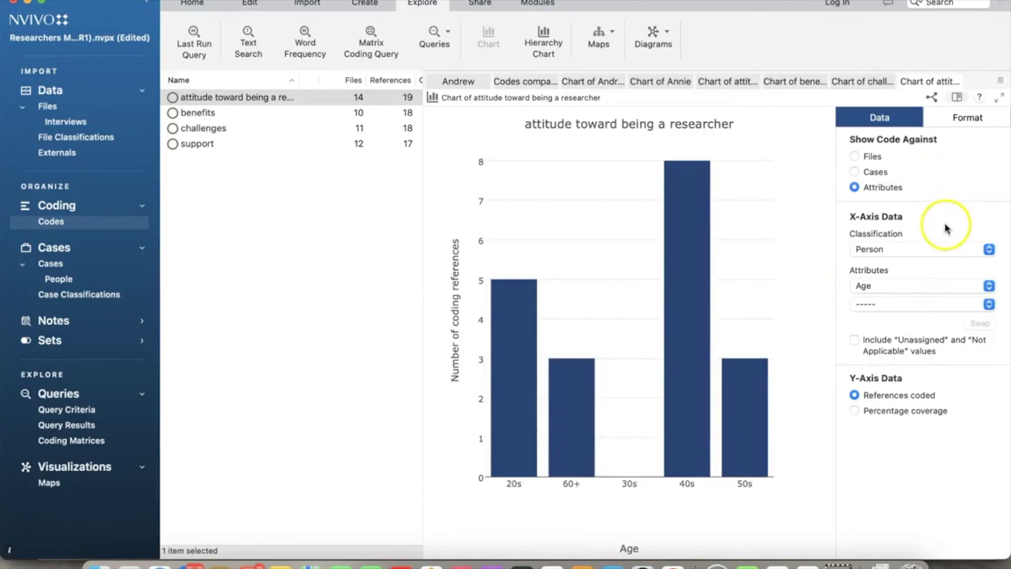
Step: Split the attitude chart's age bars by Discipline, then regroup the chart by Gender
{"action": "left_click", "coordinate": [926, 306]}
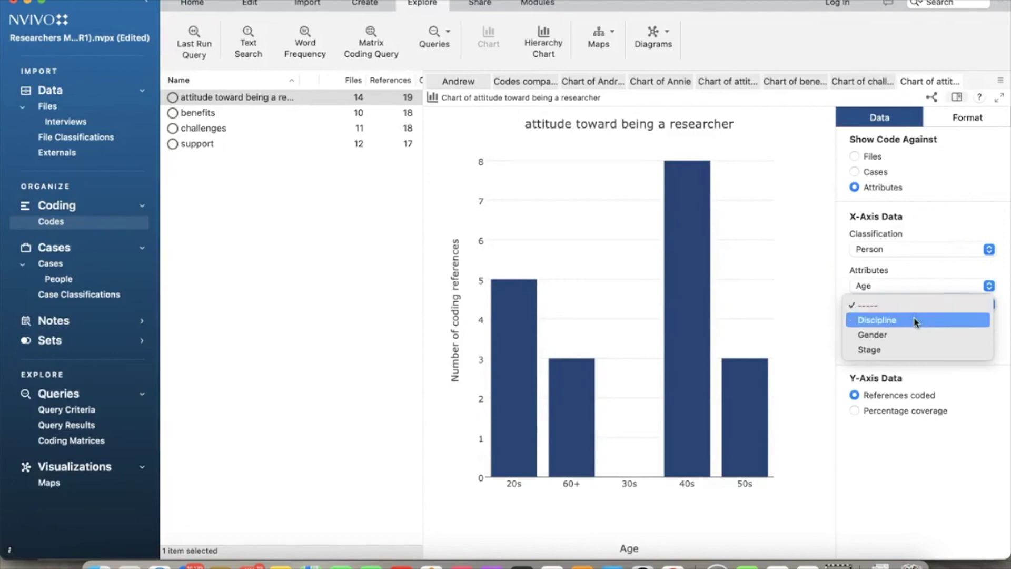
{"action": "left_click", "coordinate": [915, 320]}
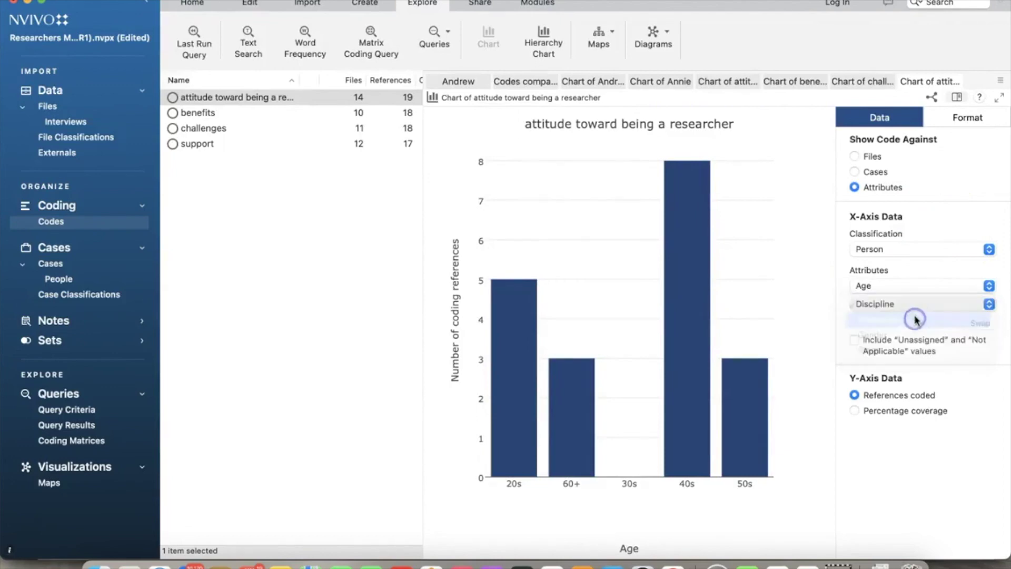
{"action": "left_click", "coordinate": [924, 288]}
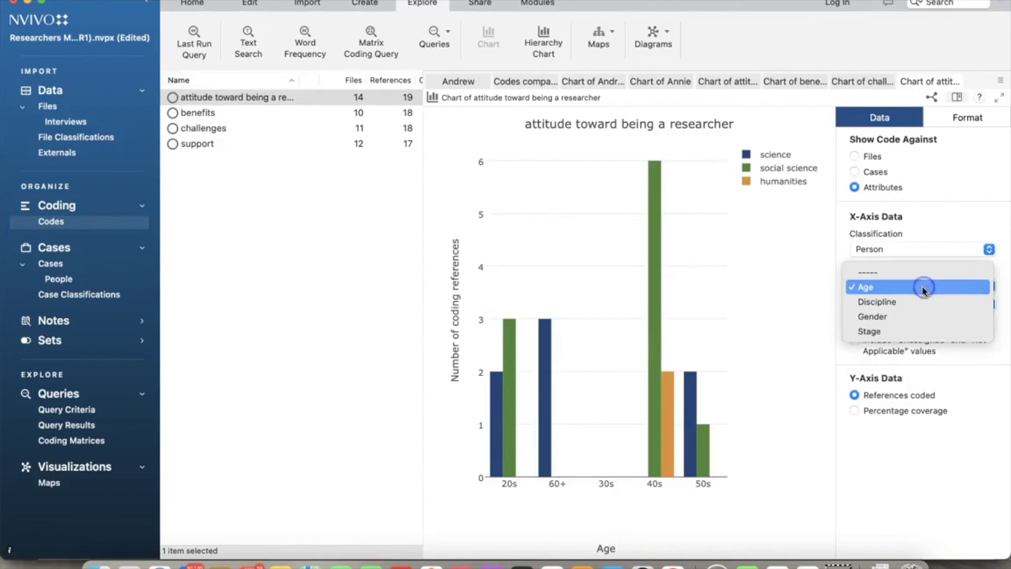
{"action": "left_click", "coordinate": [911, 315]}
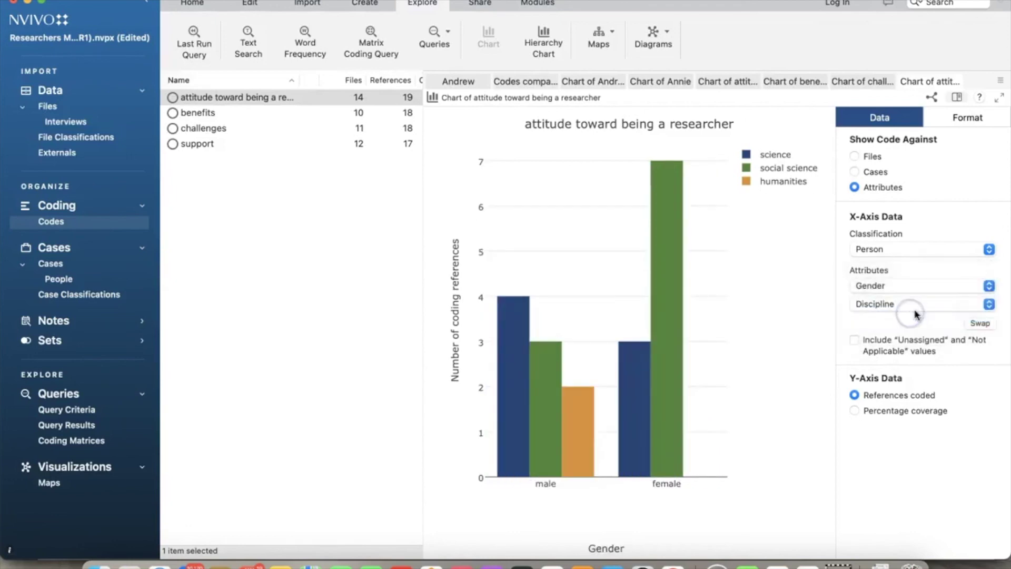
Step: Split each gender's bars by career Stage and chart percentage coverage instead of reference counts
{"action": "left_click", "coordinate": [912, 304]}
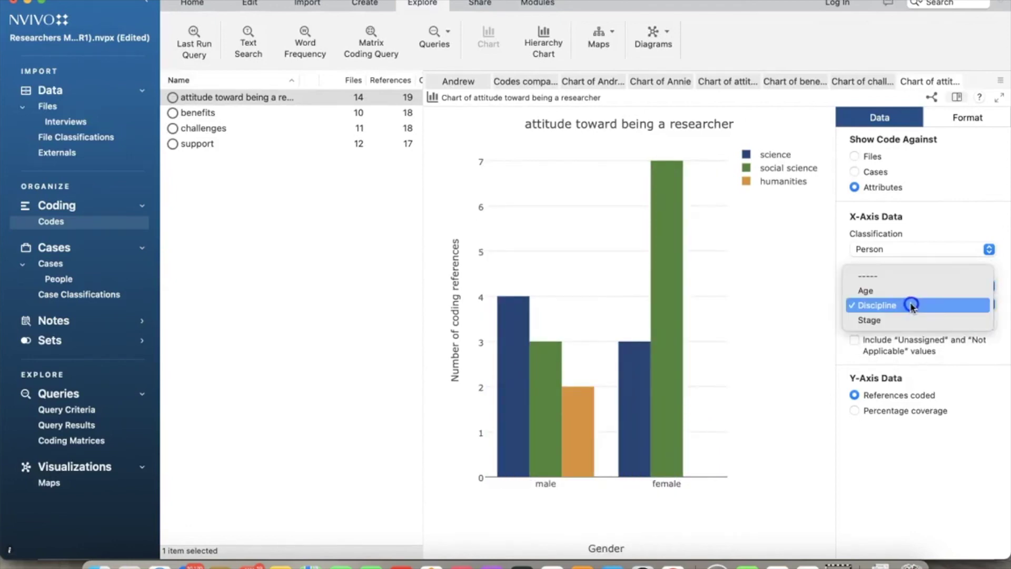
{"action": "left_click", "coordinate": [906, 318]}
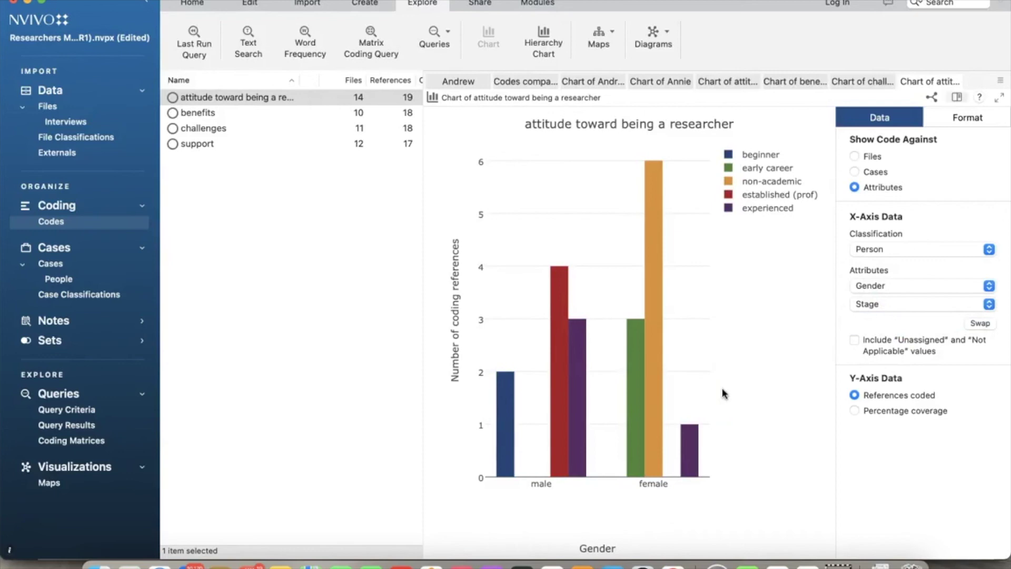
{"action": "left_click", "coordinate": [846, 394]}
{"action": "left_click", "coordinate": [856, 411]}
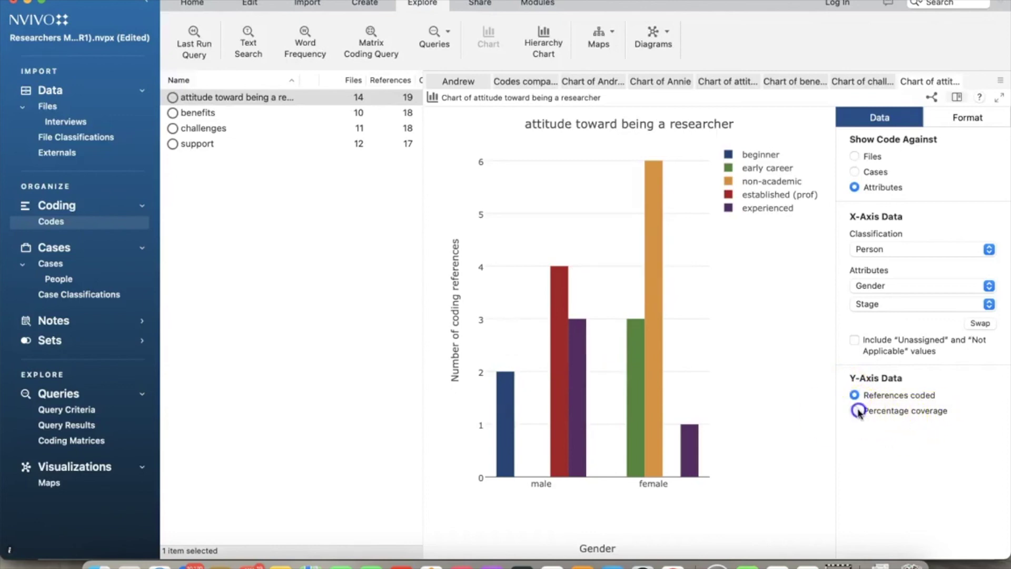